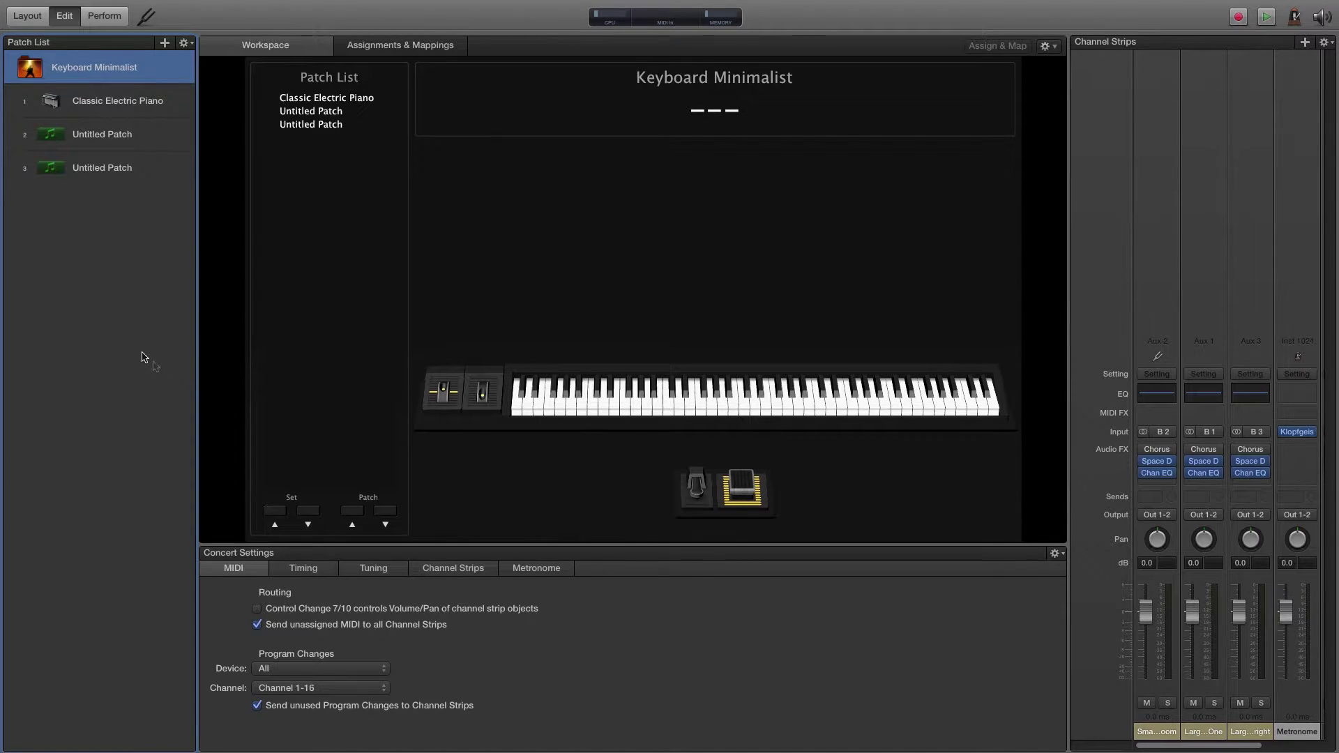
# Step: Hide the Metronome channel strip from the Channel Strips options menu, then show it again
pyautogui.click(1326, 43)
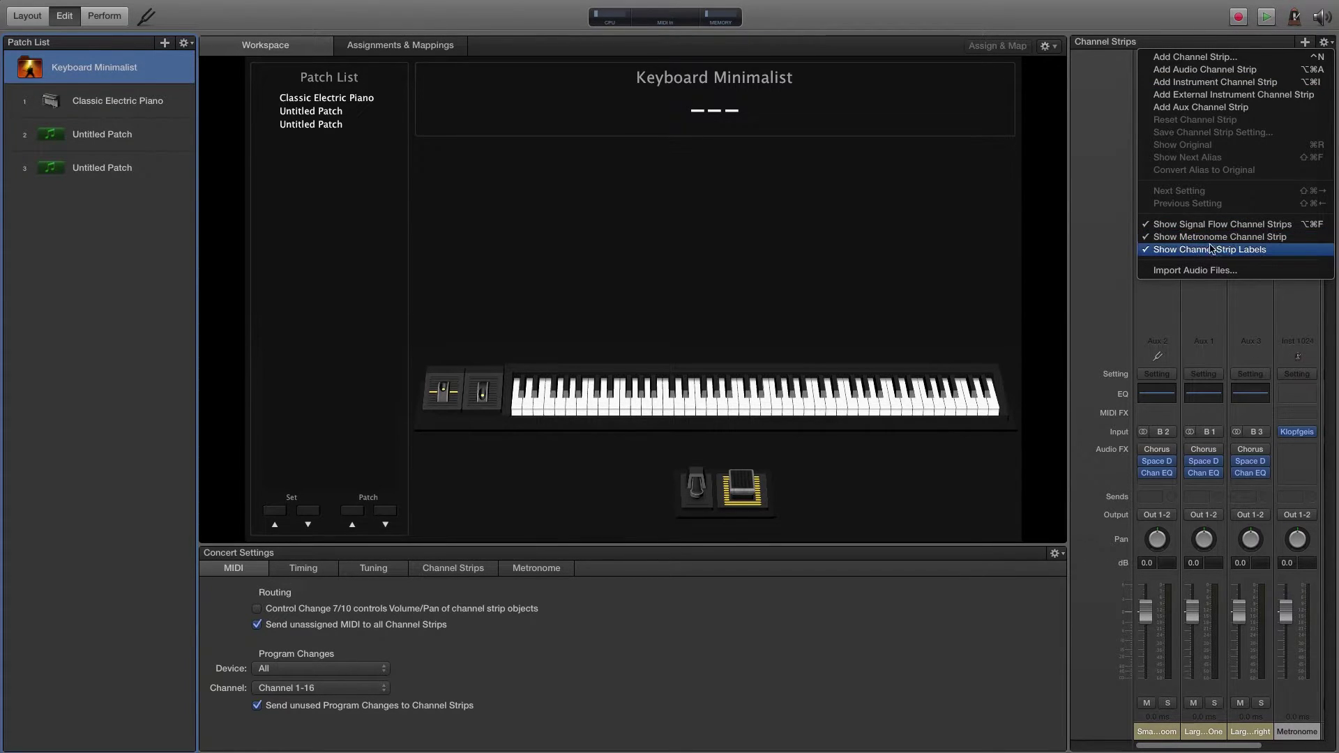
pyautogui.click(1233, 241)
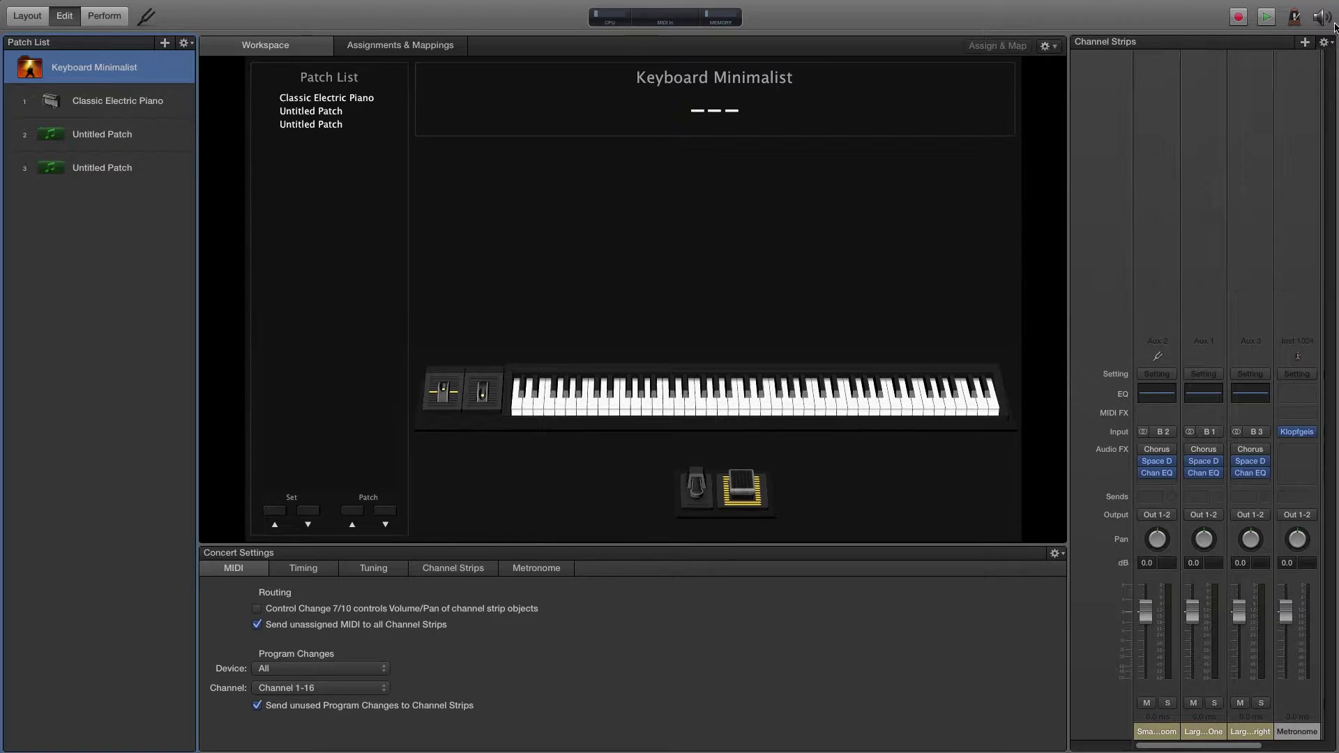
pyautogui.click(1325, 43)
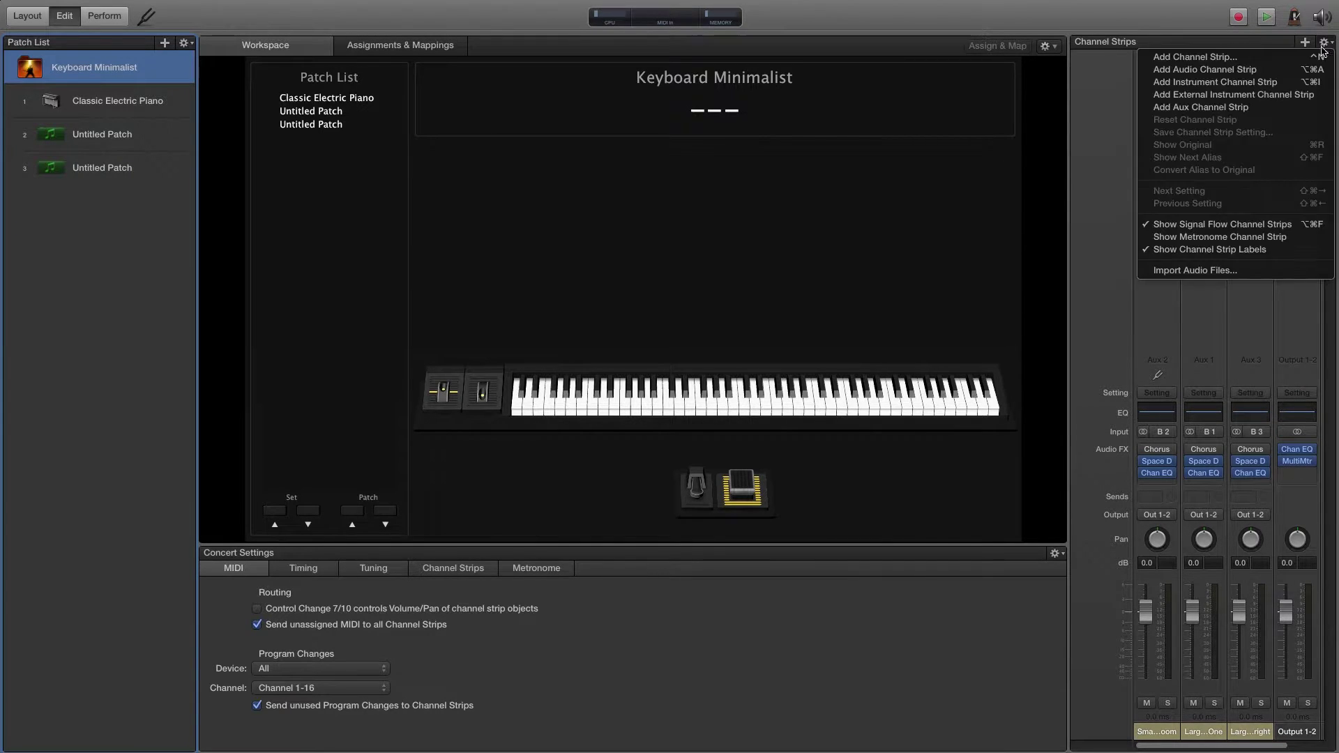
pyautogui.click(1199, 240)
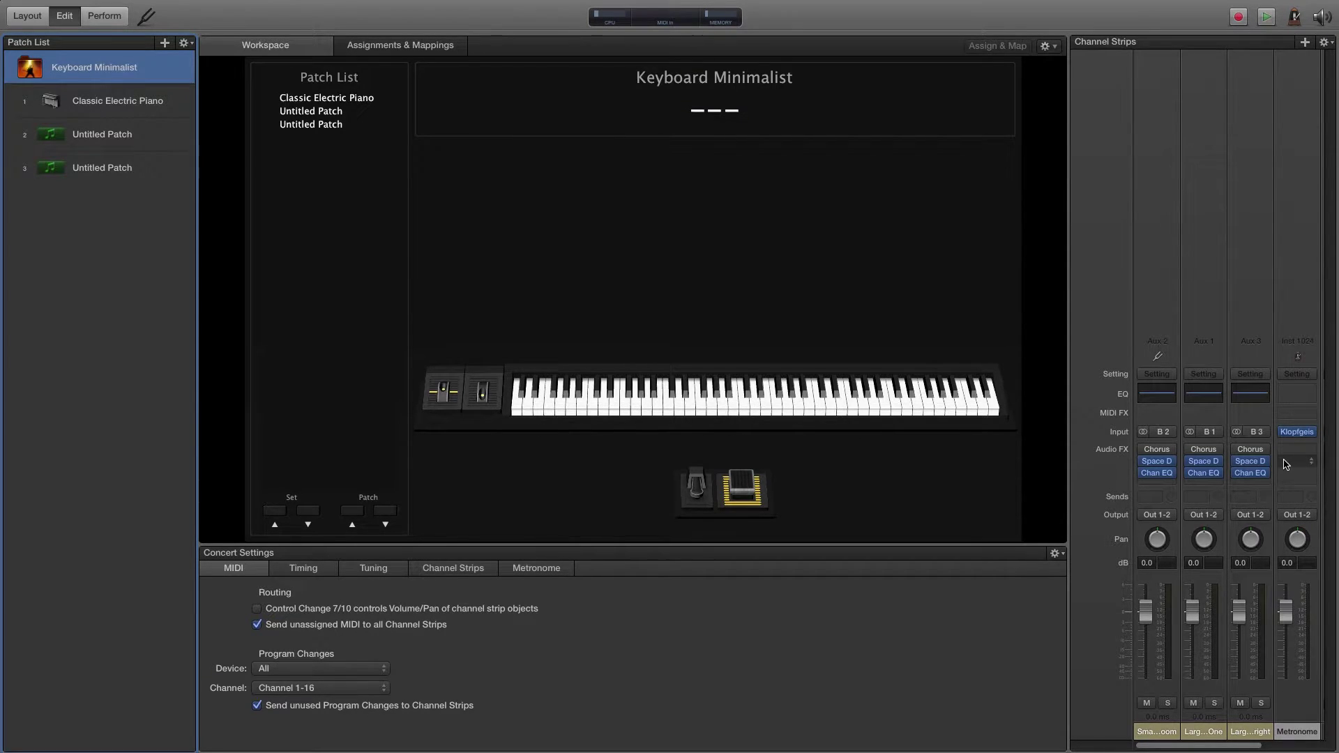
# Step: Start the metronome and open its Klopfgeist instrument window, centred on screen
pyautogui.click(1294, 17)
pyautogui.click(1307, 433)
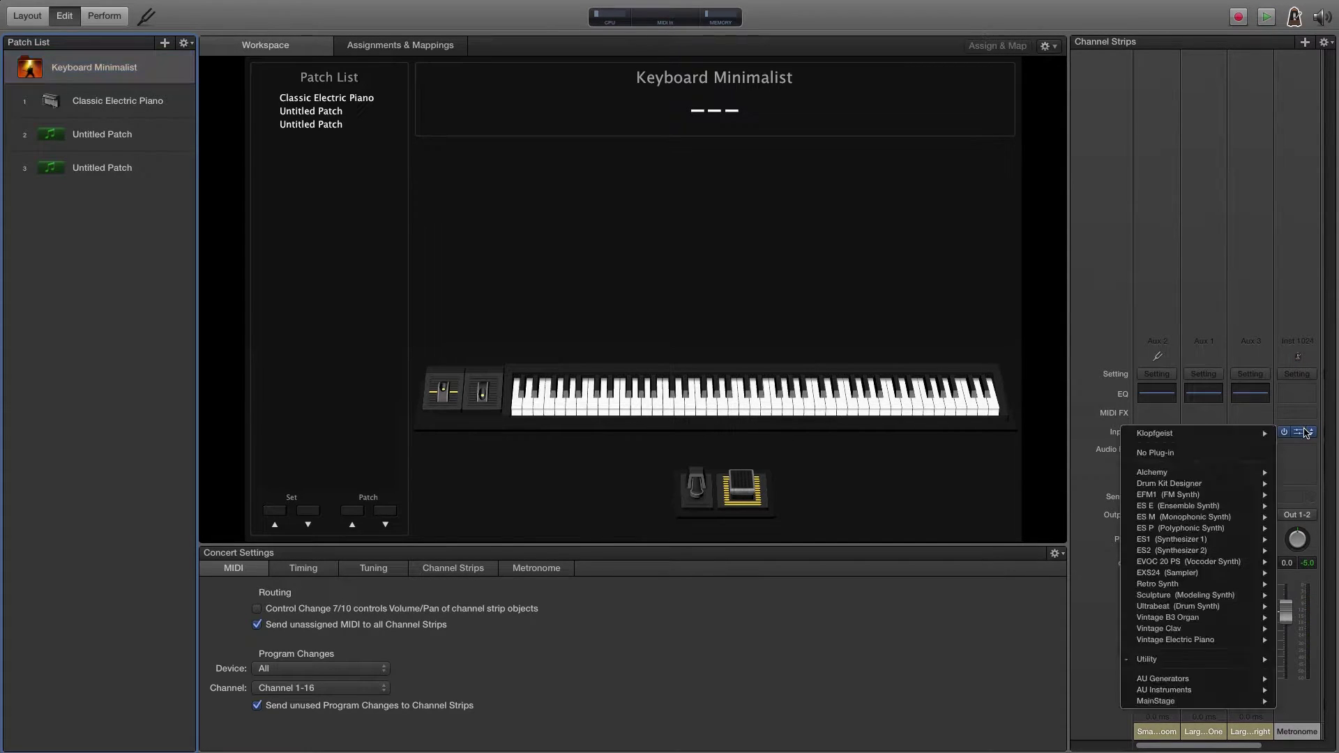
pyautogui.click(1298, 433)
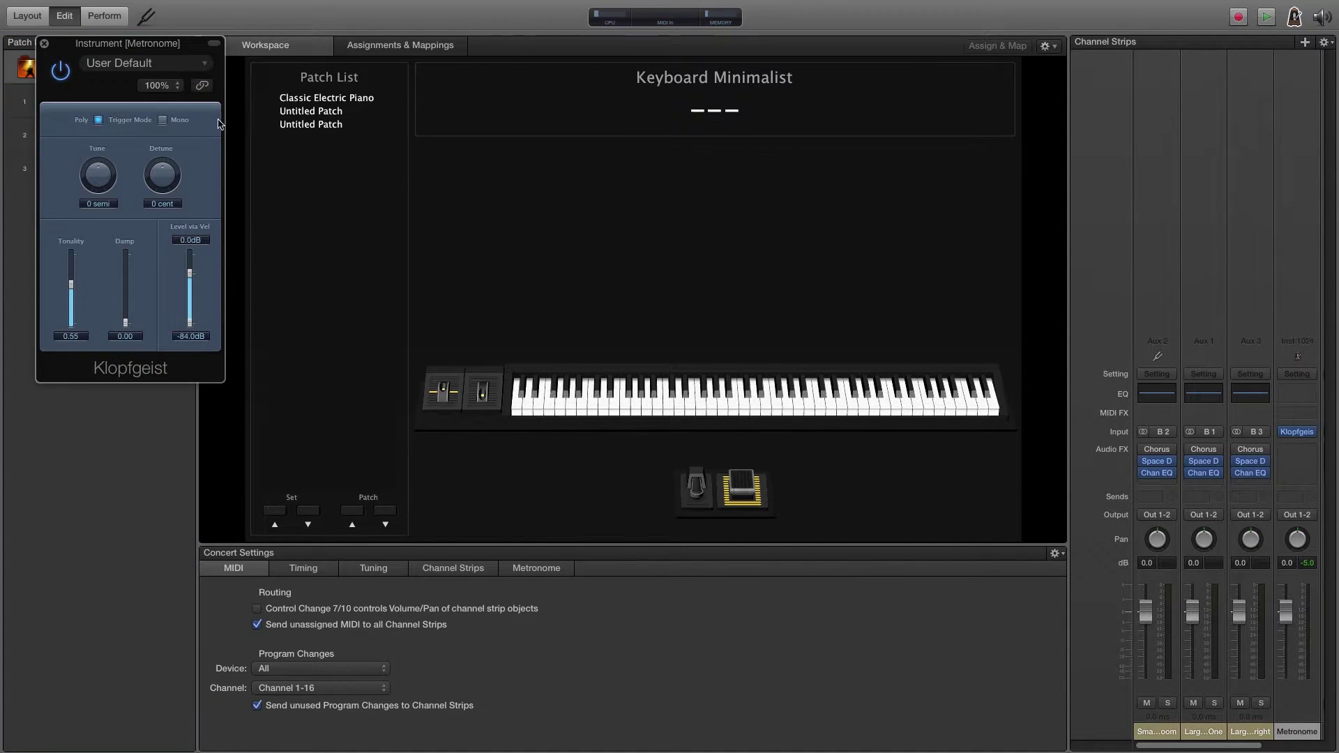
pyautogui.moveTo(157, 45); pyautogui.dragTo(504, 182)
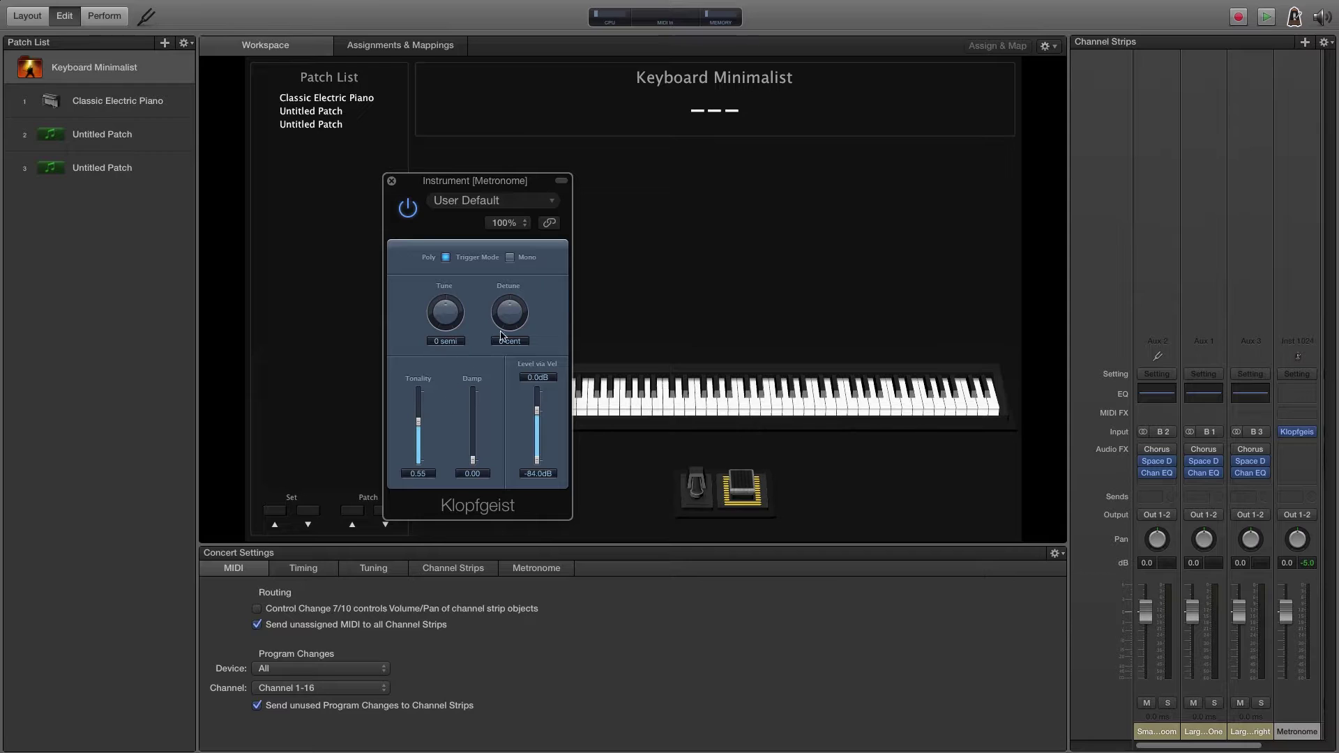
# Step: During playback raise Klopfgeist's Tonality from 0.55, then stop and close the plug-in window
pyautogui.click(1267, 17)
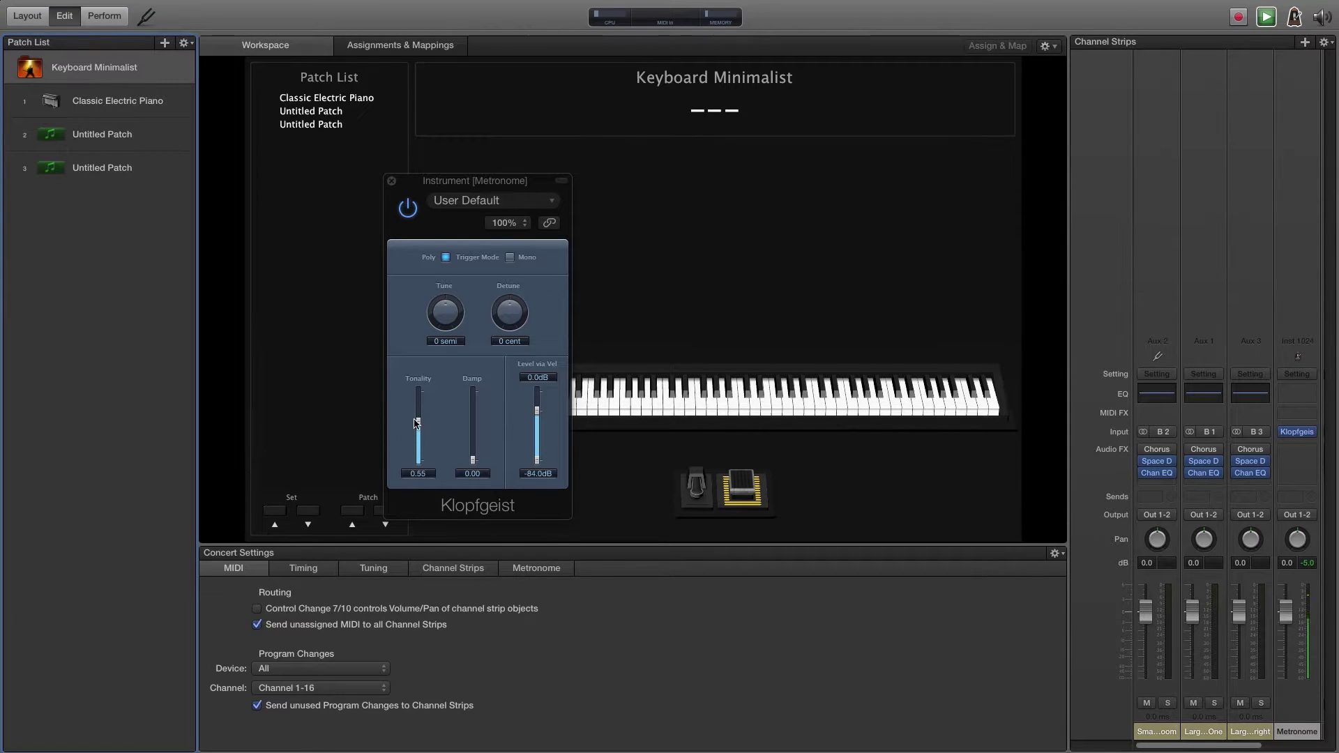
pyautogui.moveTo(417, 423)
pyautogui.mouseDown()
pyautogui.moveTo(419, 399)
pyautogui.moveTo(420, 446)
pyautogui.moveTo(420, 419)
pyautogui.mouseUp()
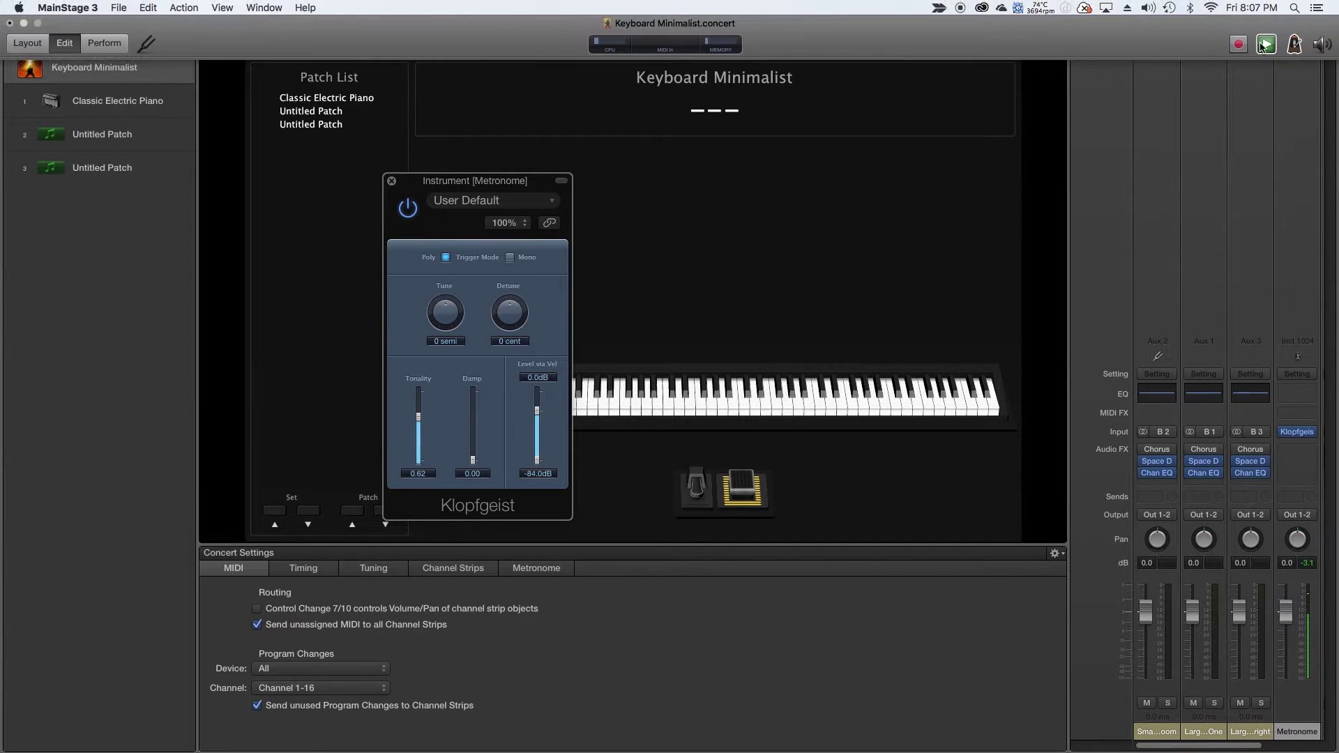
pyautogui.click(1265, 45)
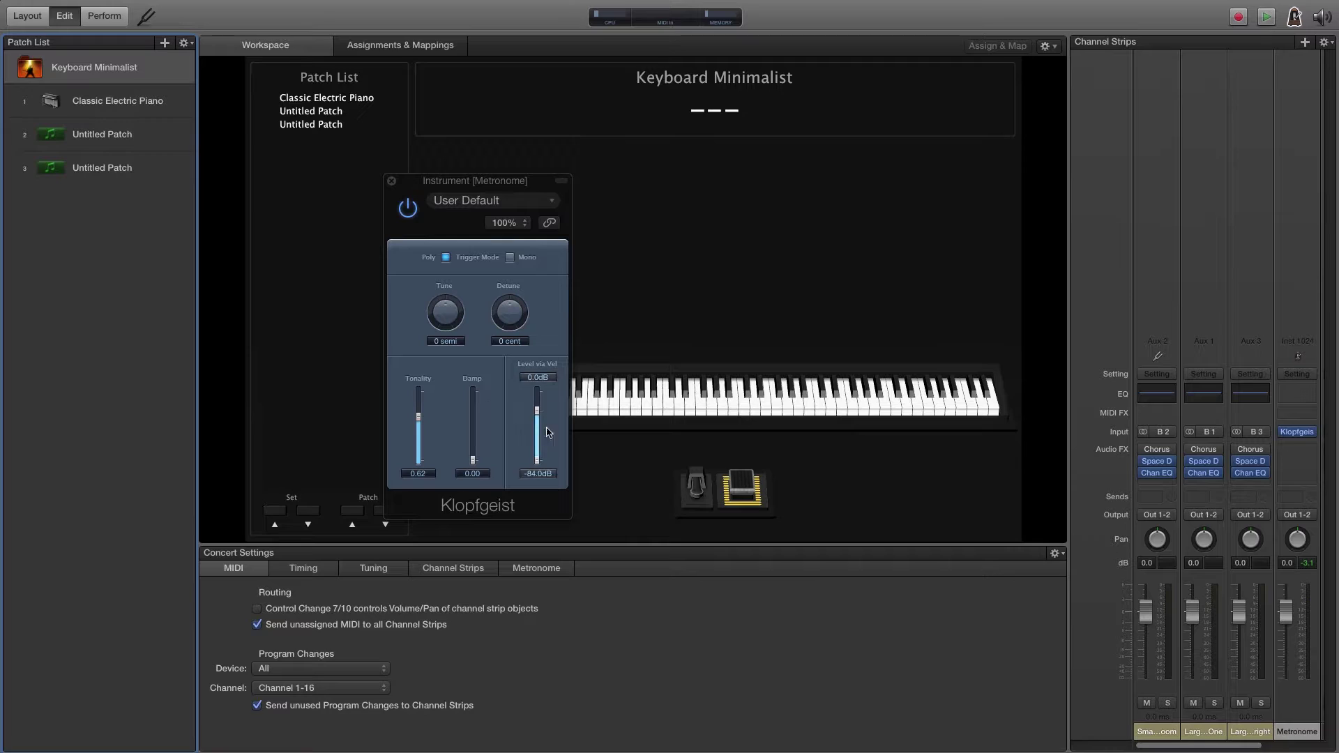
pyautogui.click(392, 180)
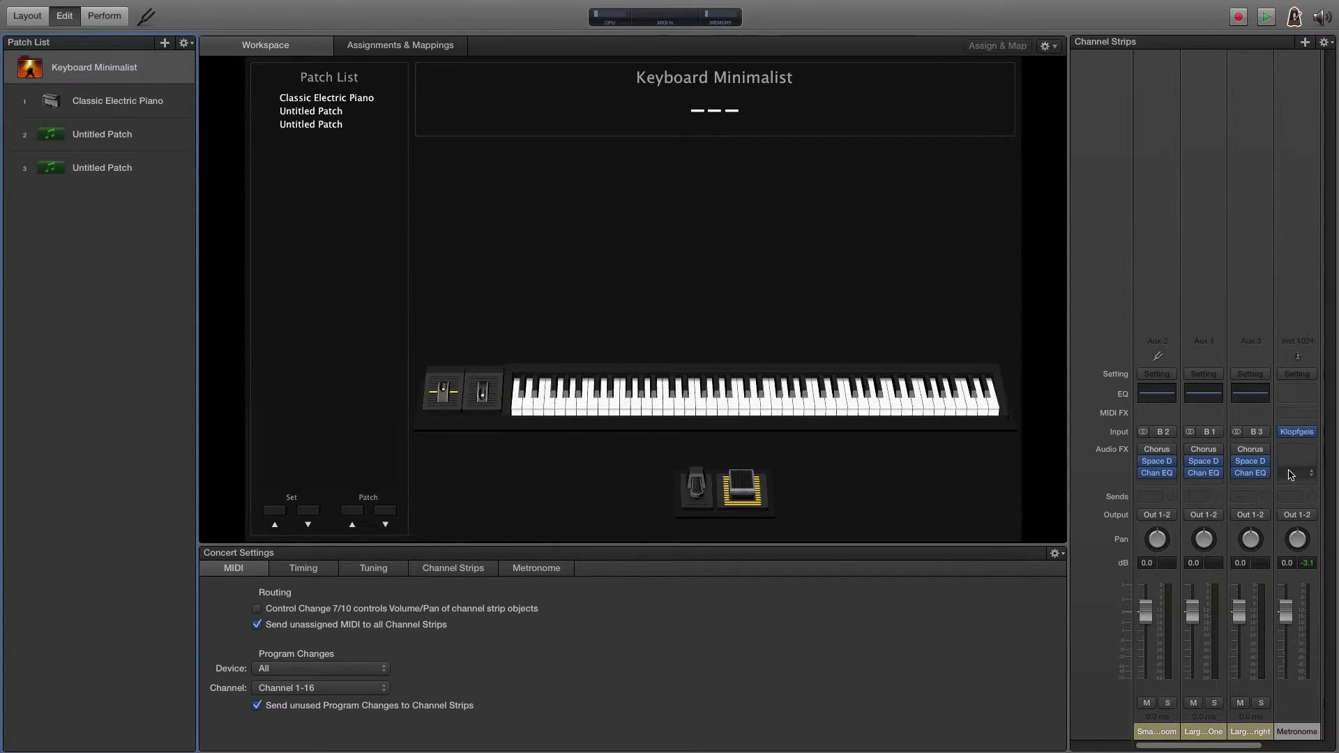
# Step: Replace the metronome strip's Klopfgeist with Ultrabeat (Drum Synth) in Stereo
pyautogui.click(1312, 434)
pyautogui.moveTo(1199, 606)
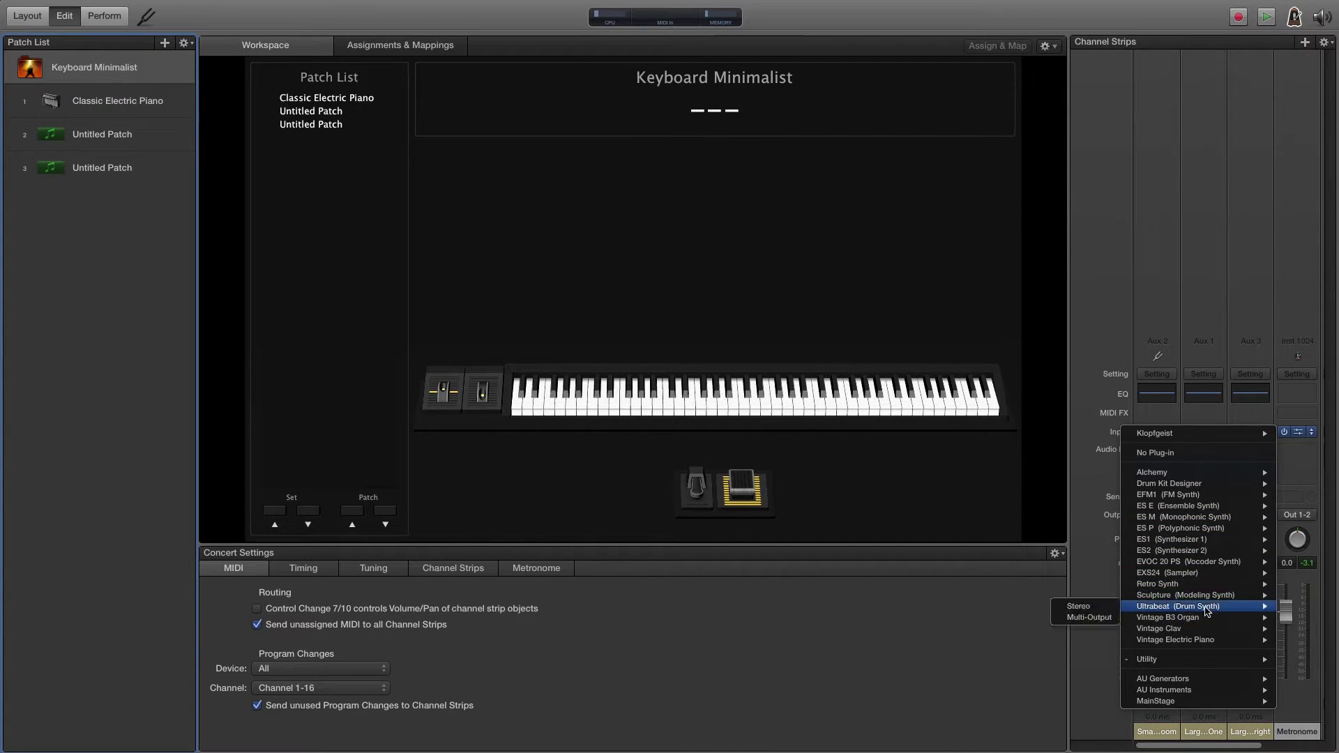
pyautogui.click(1090, 611)
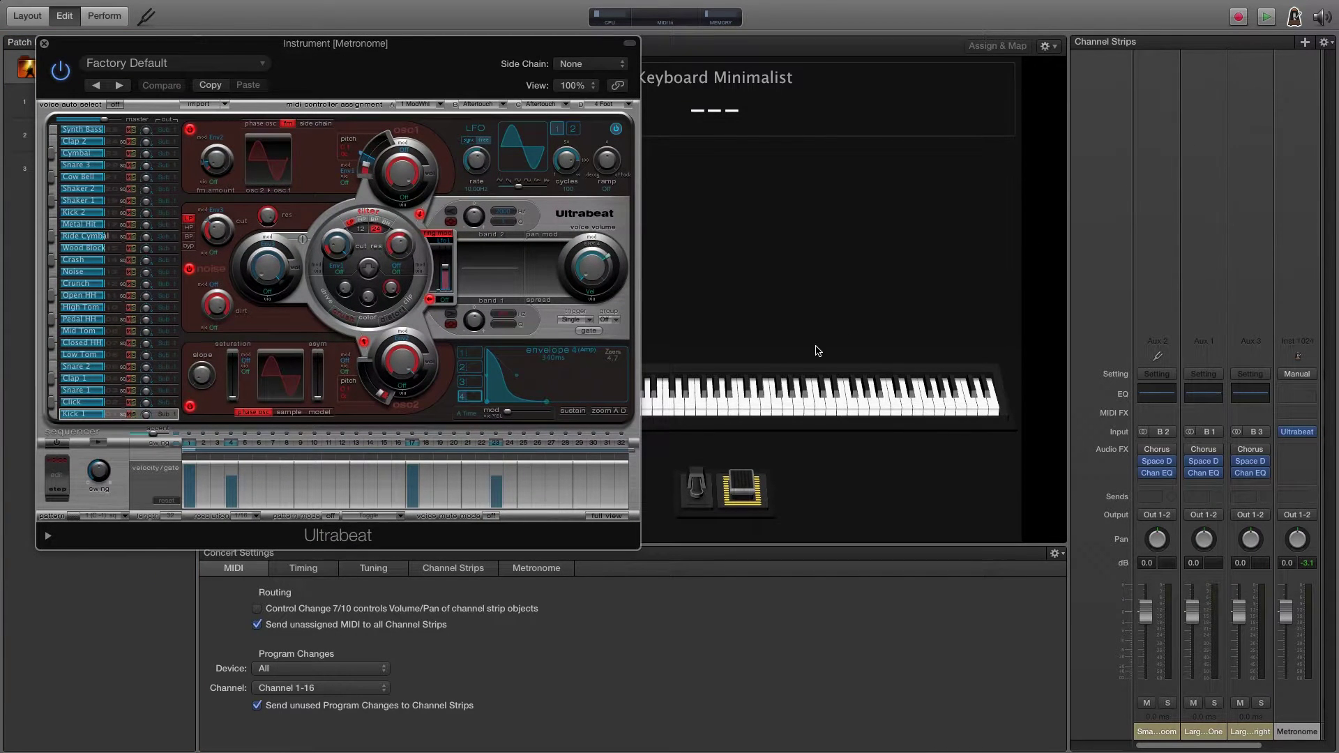
# Step: Test Ultrabeat with Play and Stop, move its window right, and select the Keyboard Minimalist concert
pyautogui.click(1268, 21)
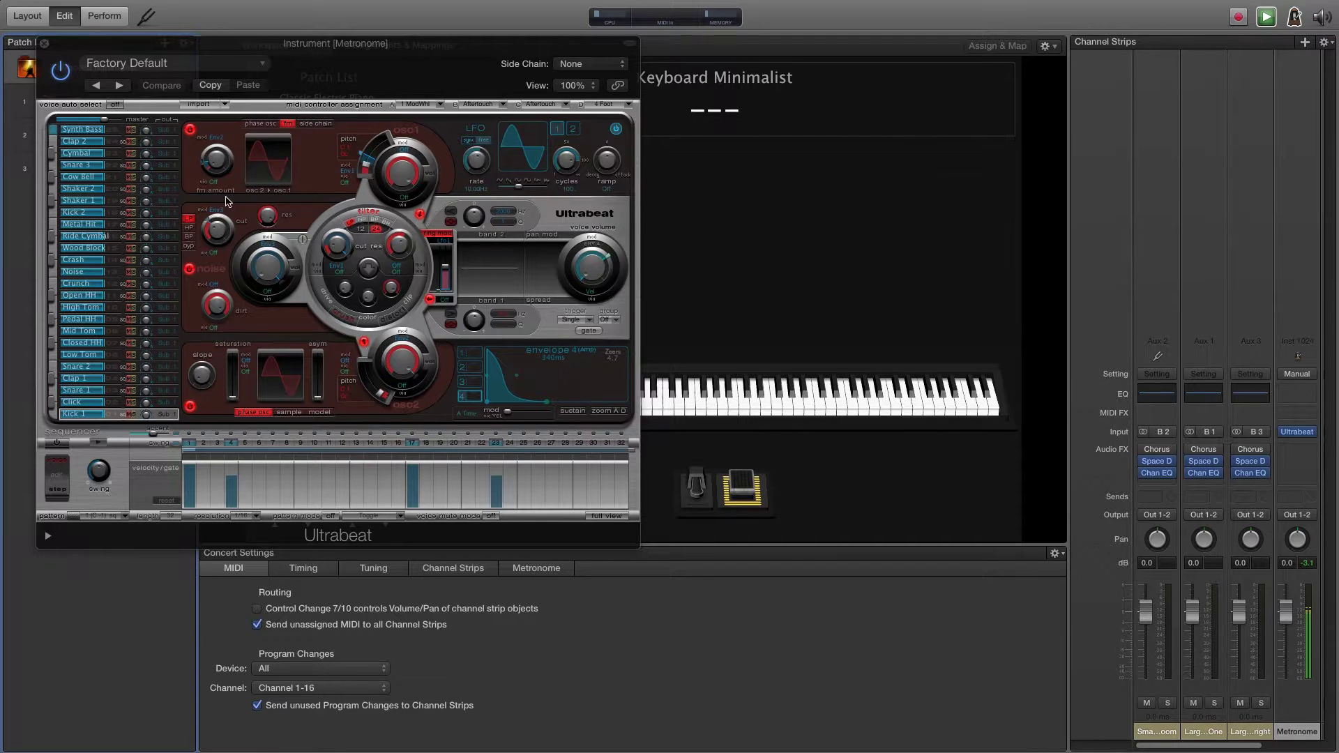
pyautogui.click(1268, 21)
pyautogui.moveTo(336, 76); pyautogui.dragTo(661, 107)
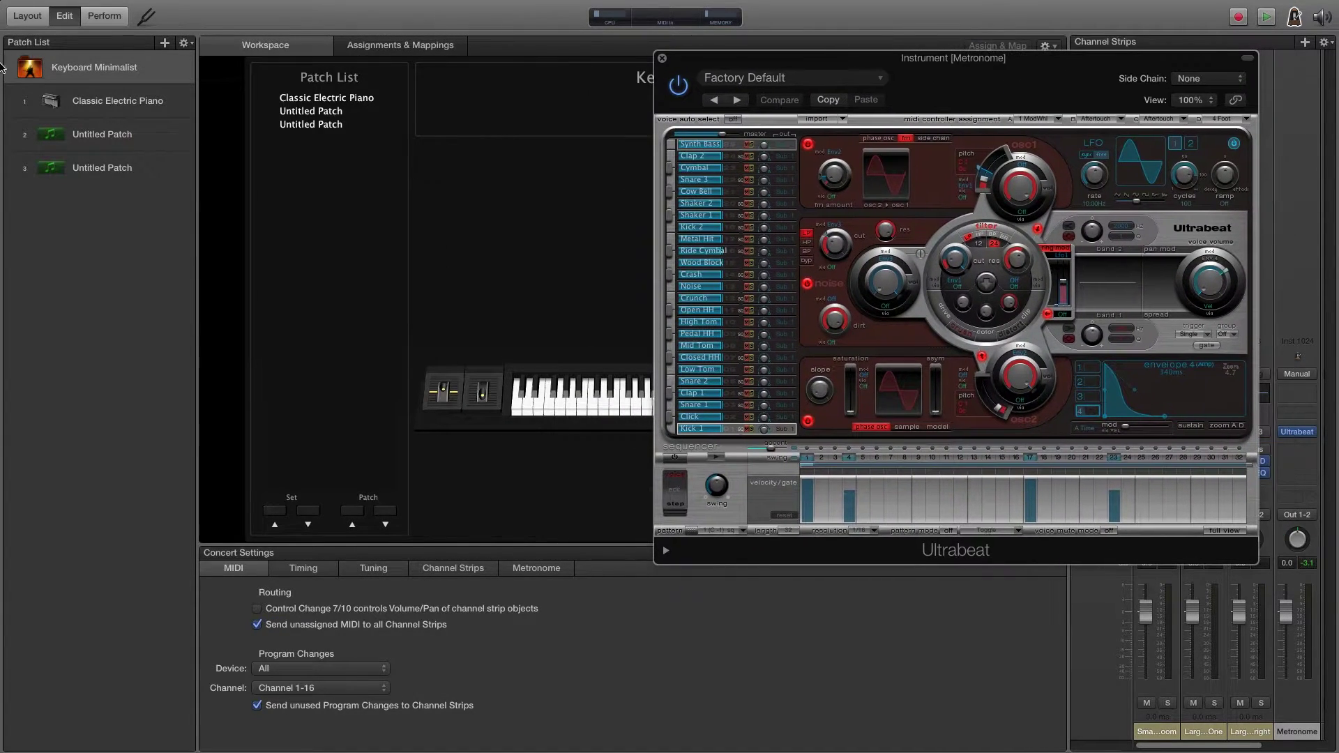
pyautogui.click(141, 73)
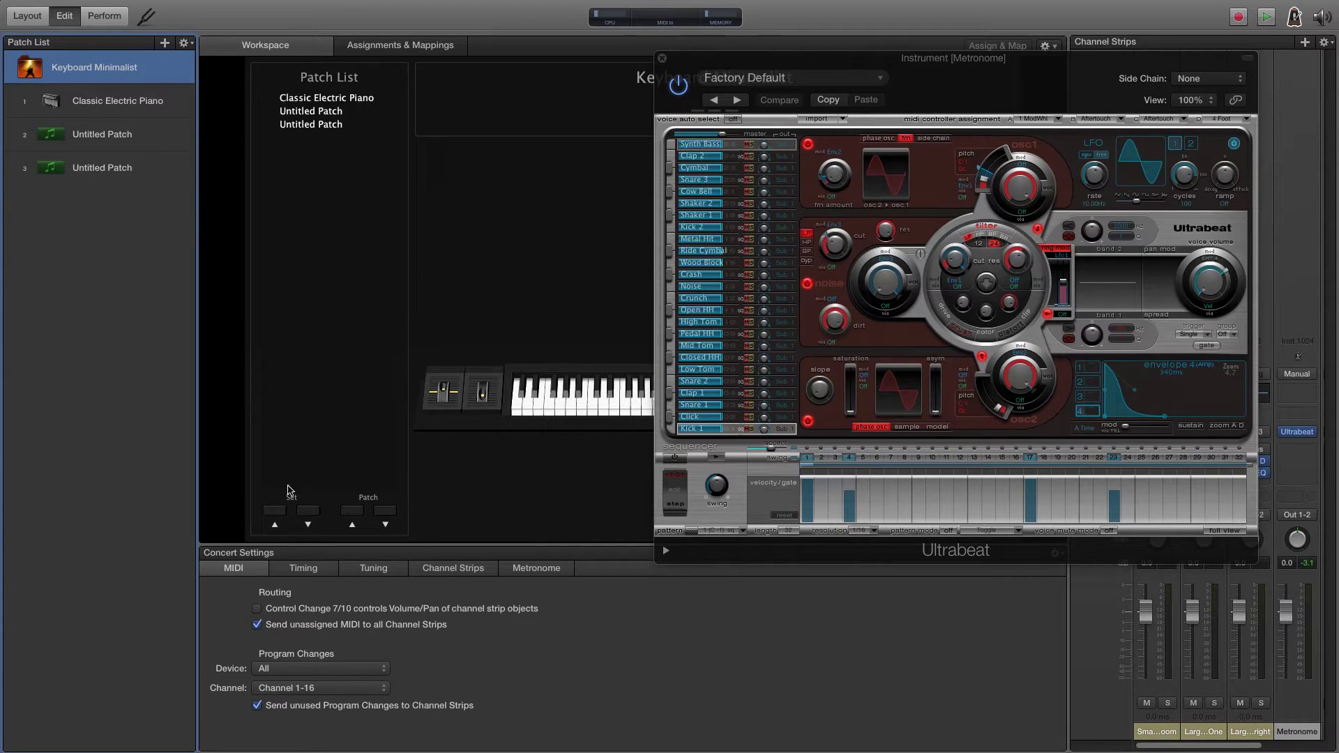
# Step: In the concert's Metronome settings, set Bar Note to G#1 (velocity 127) and Beat Note to F#1 (velocity 112)
pyautogui.click(542, 570)
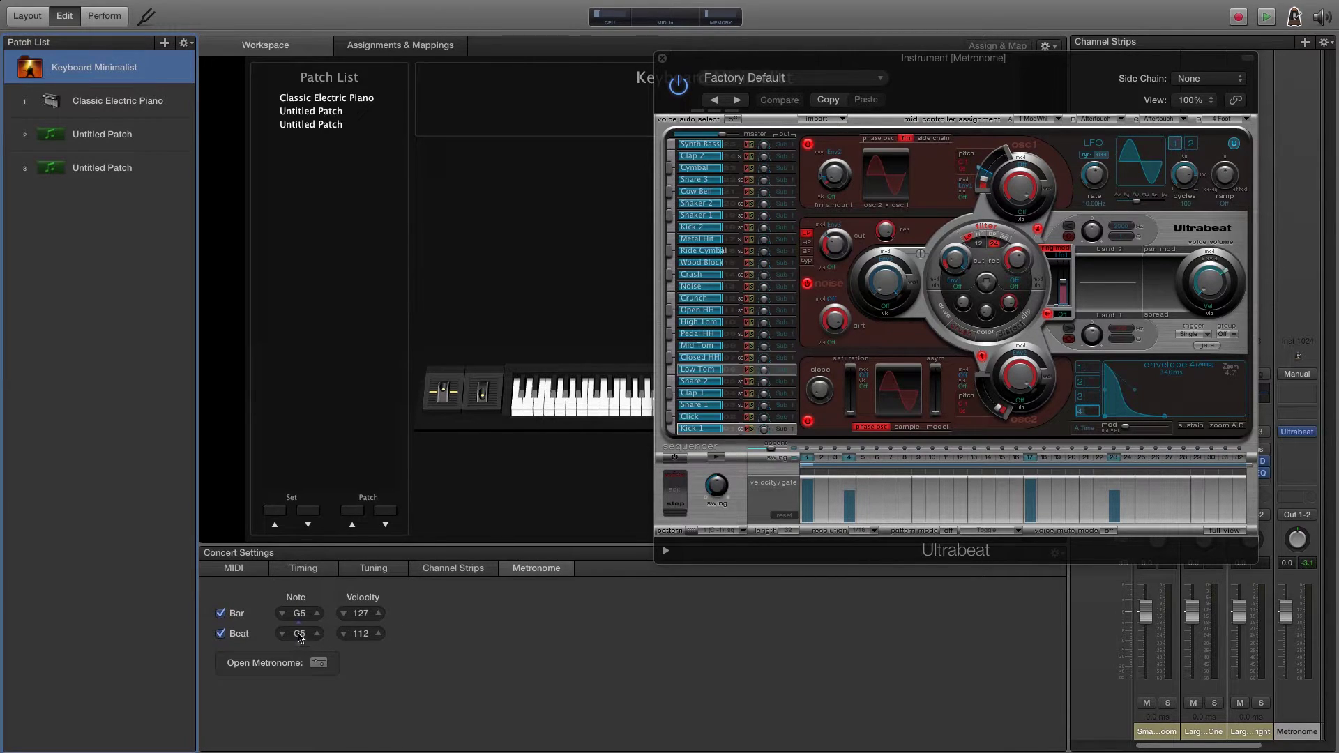
pyautogui.click(1272, 17)
pyautogui.click(308, 617)
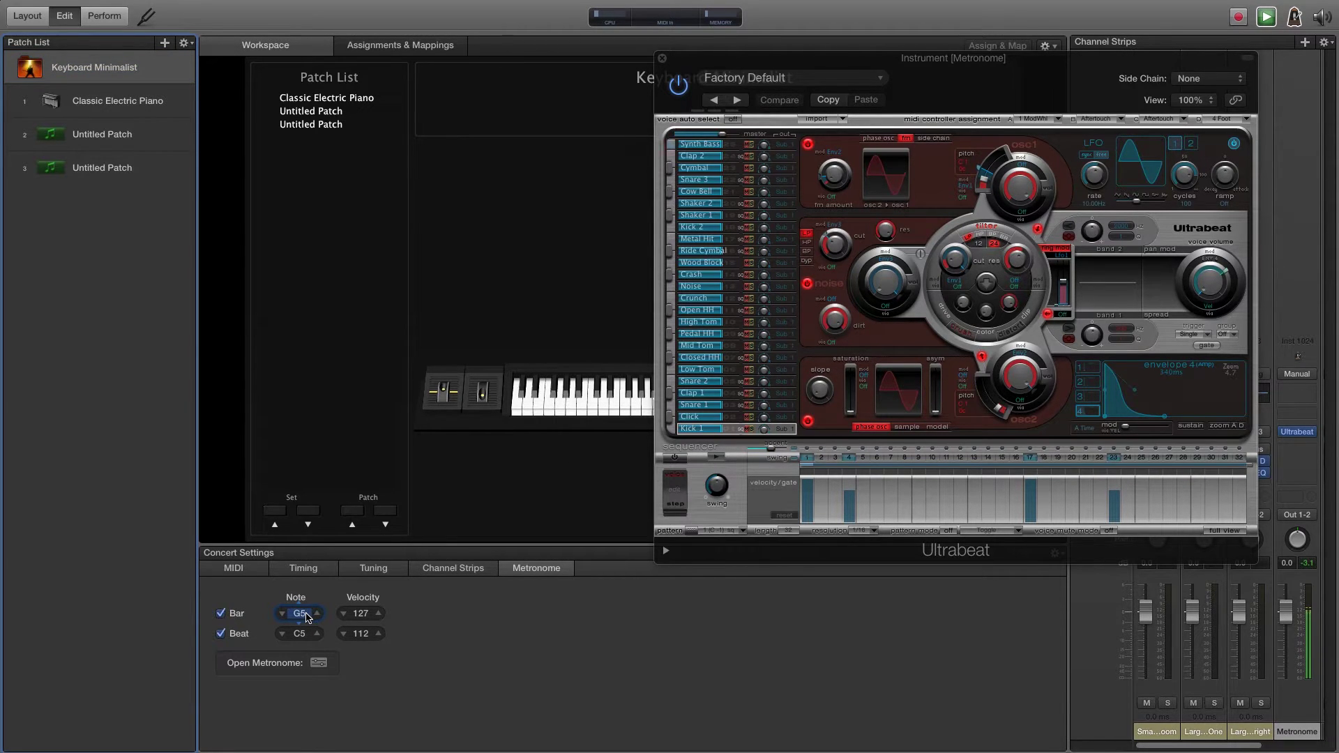
pyautogui.write('G1')
pyautogui.click(300, 634)
pyautogui.write('G1')
pyautogui.press('Return')
pyautogui.click(715, 396)
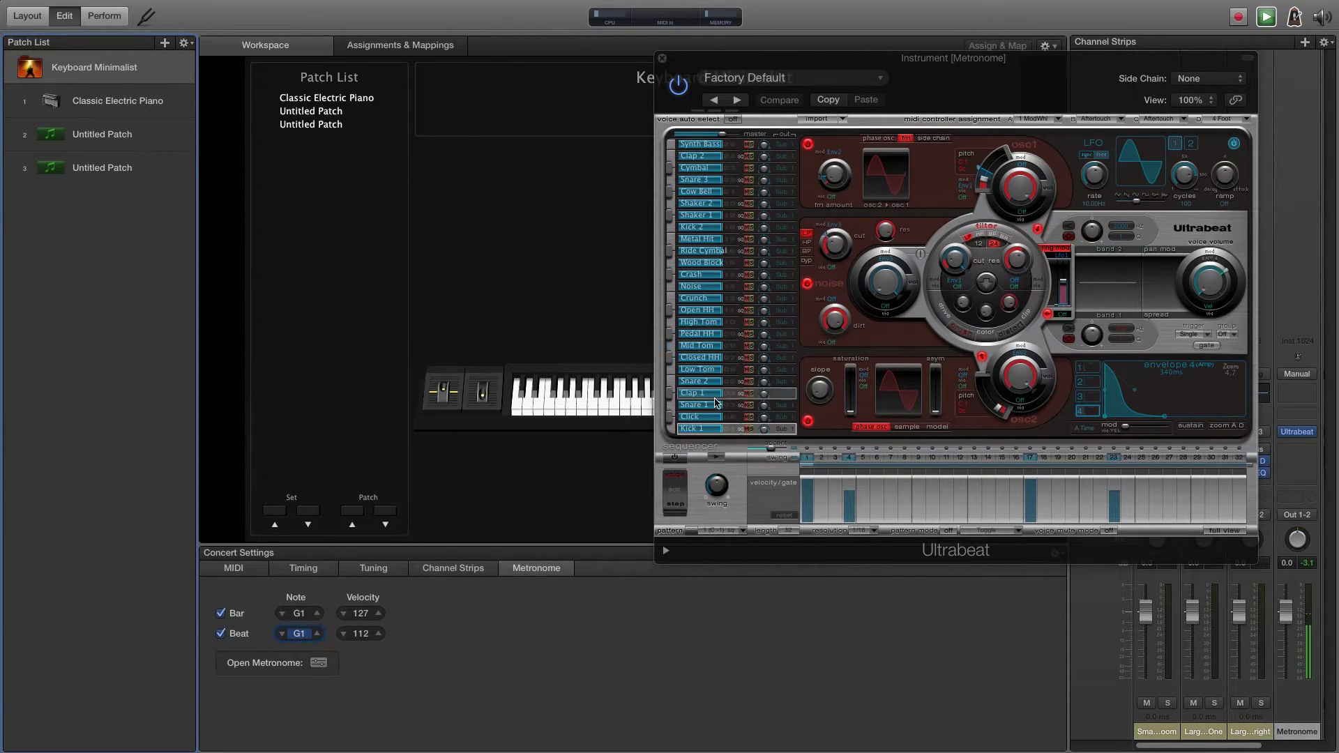
pyautogui.click(282, 634)
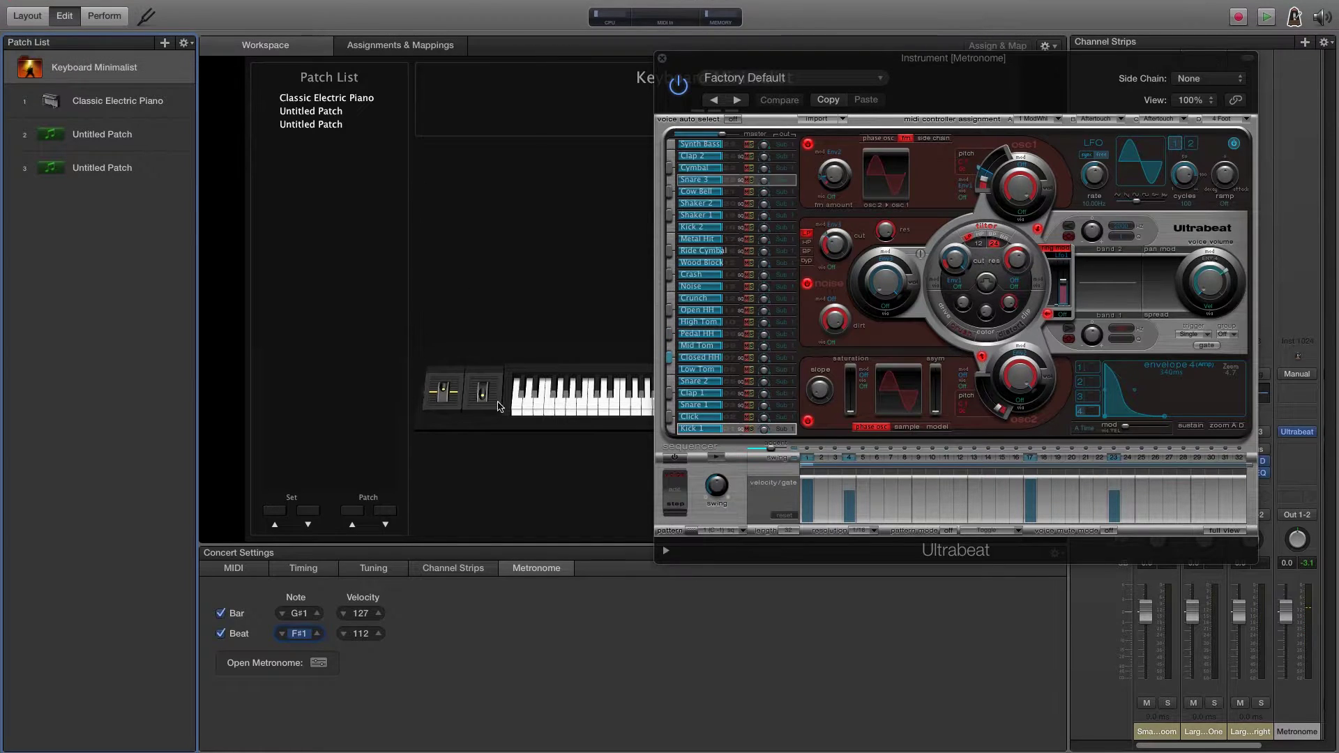
pyautogui.moveTo(992, 66); pyautogui.dragTo(750, 115)
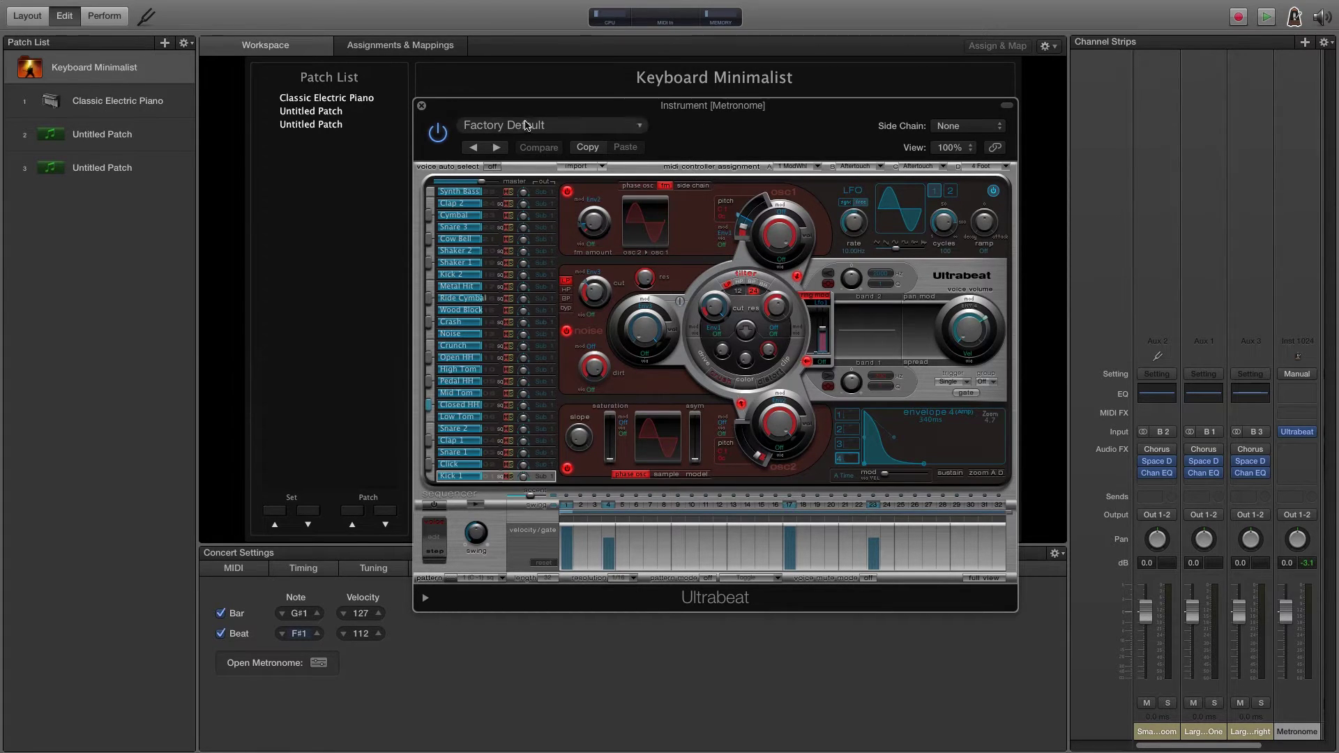
# Step: Browse the metronome's instrument choices without changing Ultrabeat, then close the Ultrabeat window
pyautogui.moveTo(575, 109); pyautogui.dragTo(722, 105)
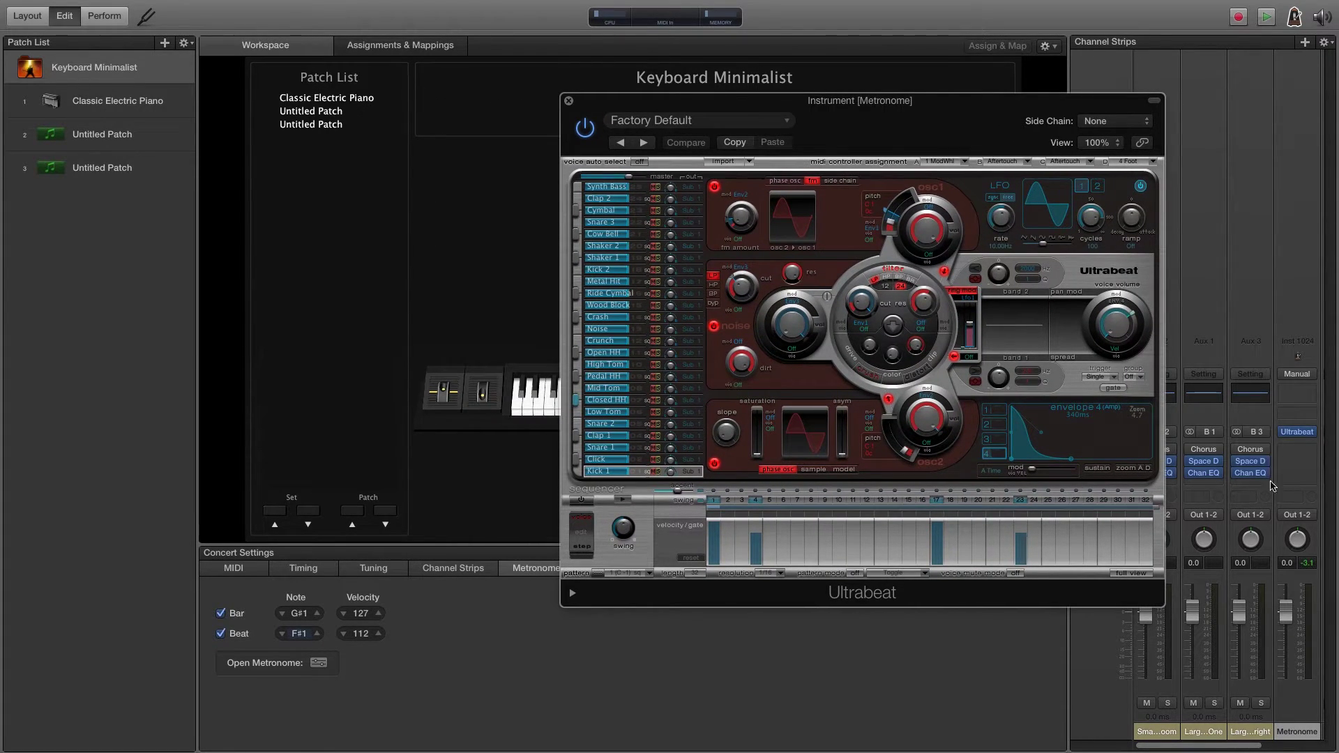
pyautogui.click(1313, 433)
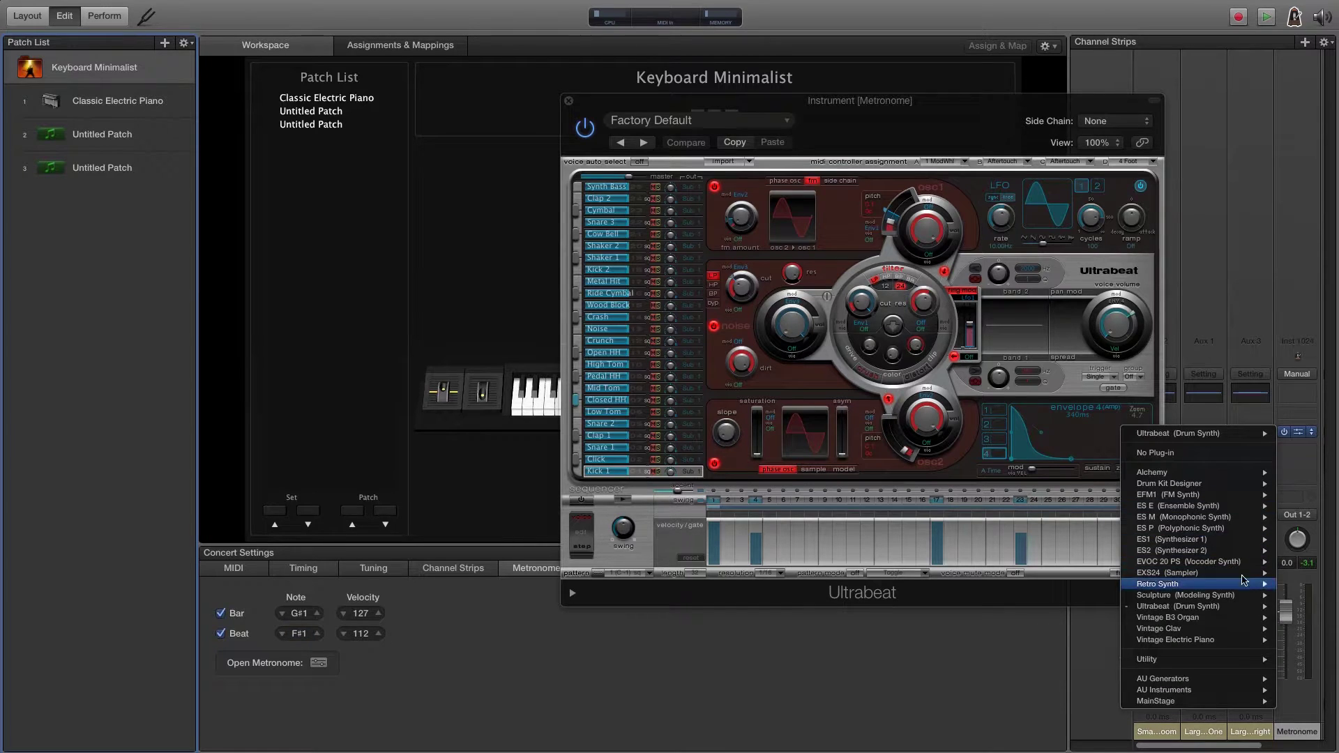
pyautogui.moveTo(1228, 686)
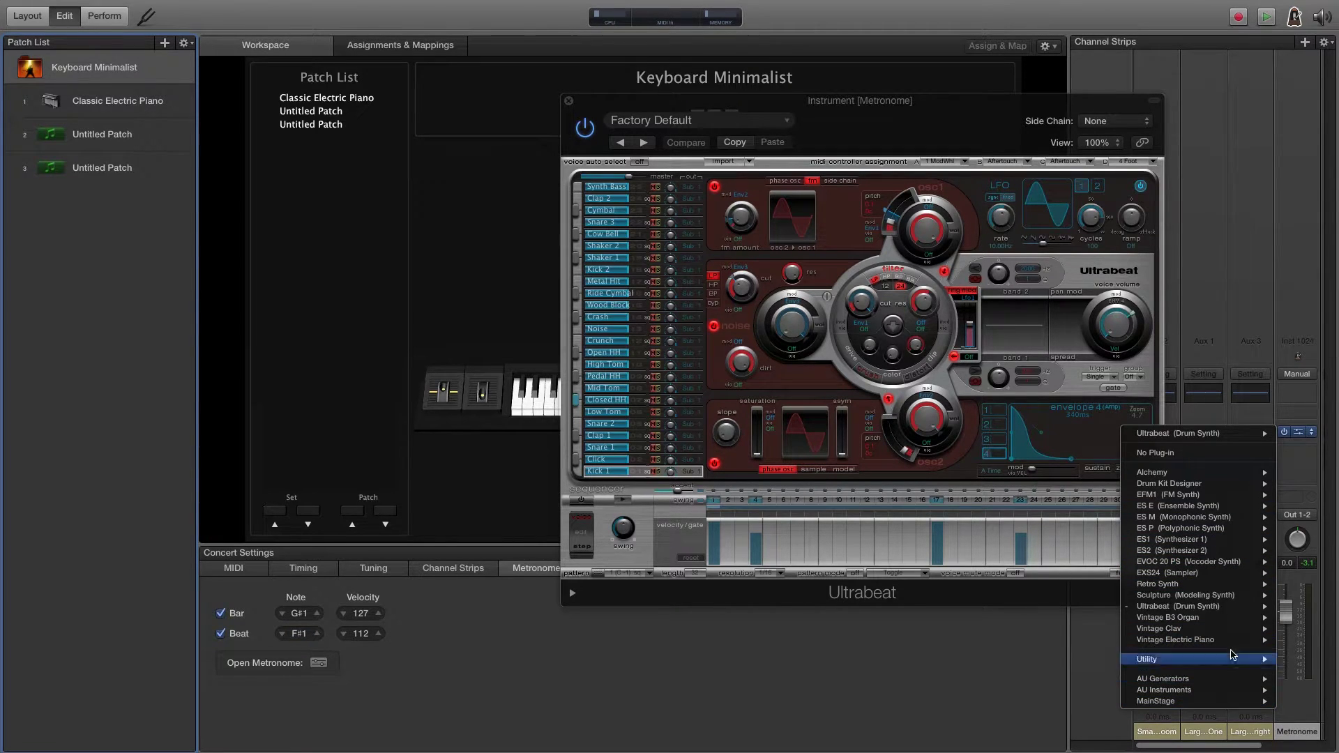
pyautogui.moveTo(1168, 577)
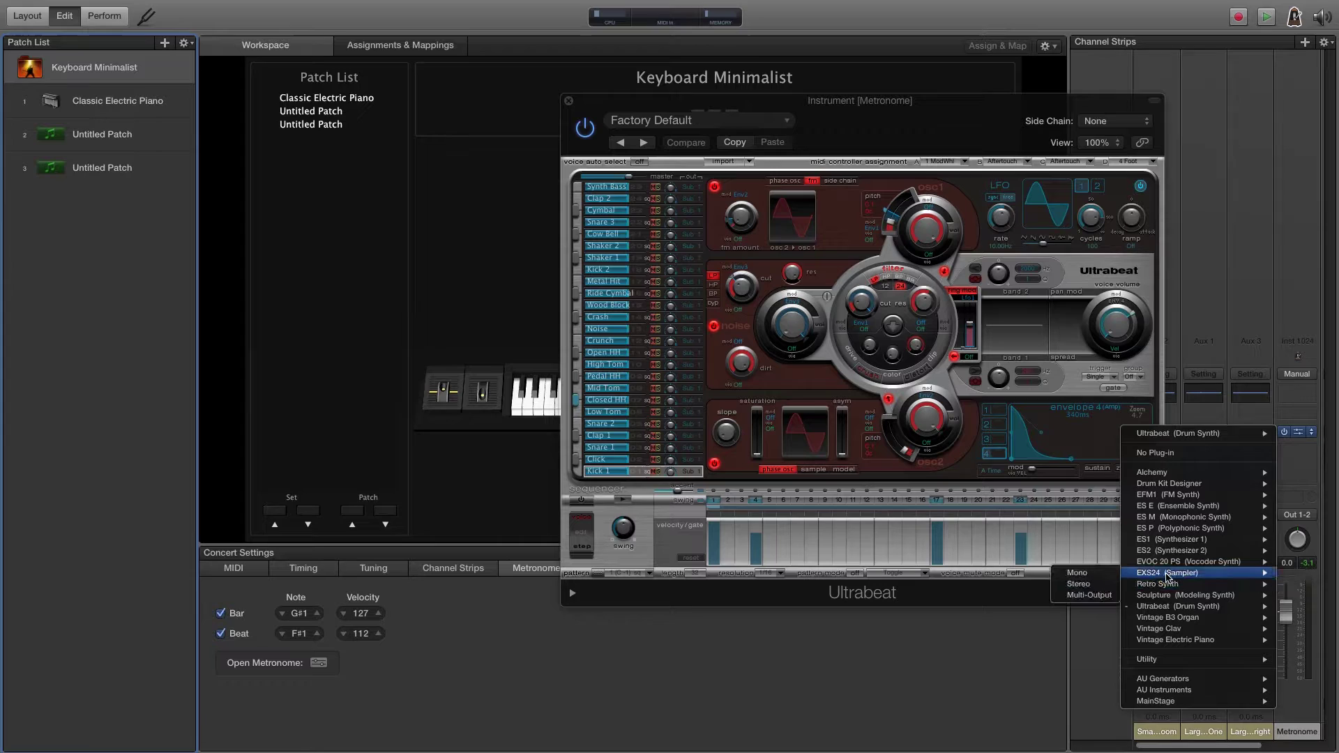
pyautogui.click(546, 129)
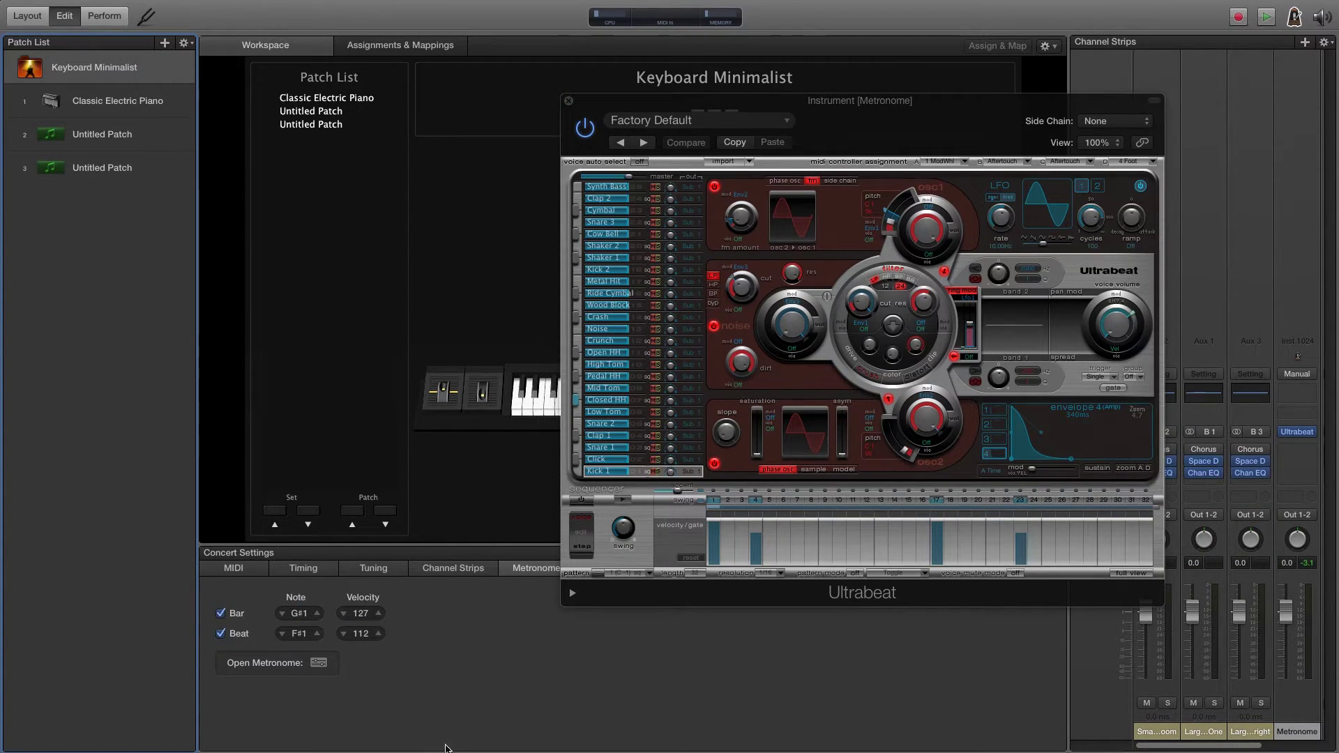
pyautogui.click(568, 102)
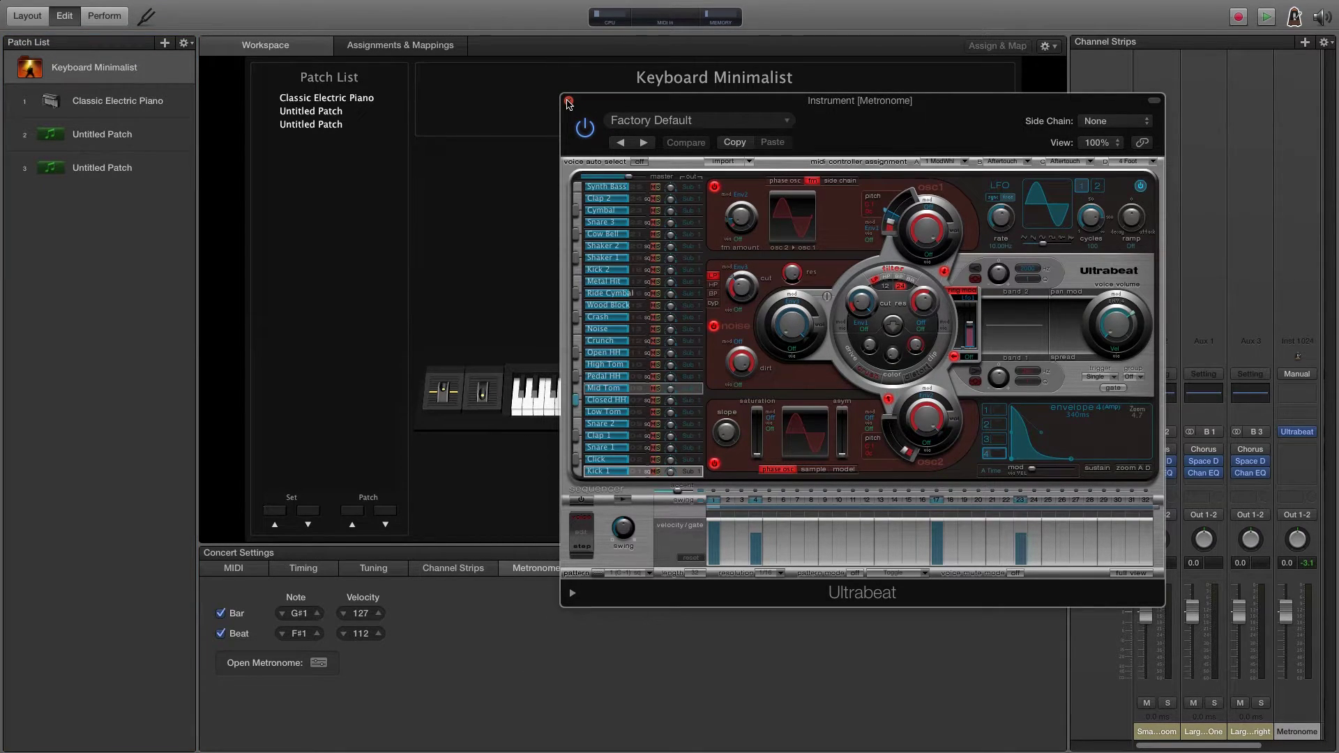
pyautogui.click(568, 102)
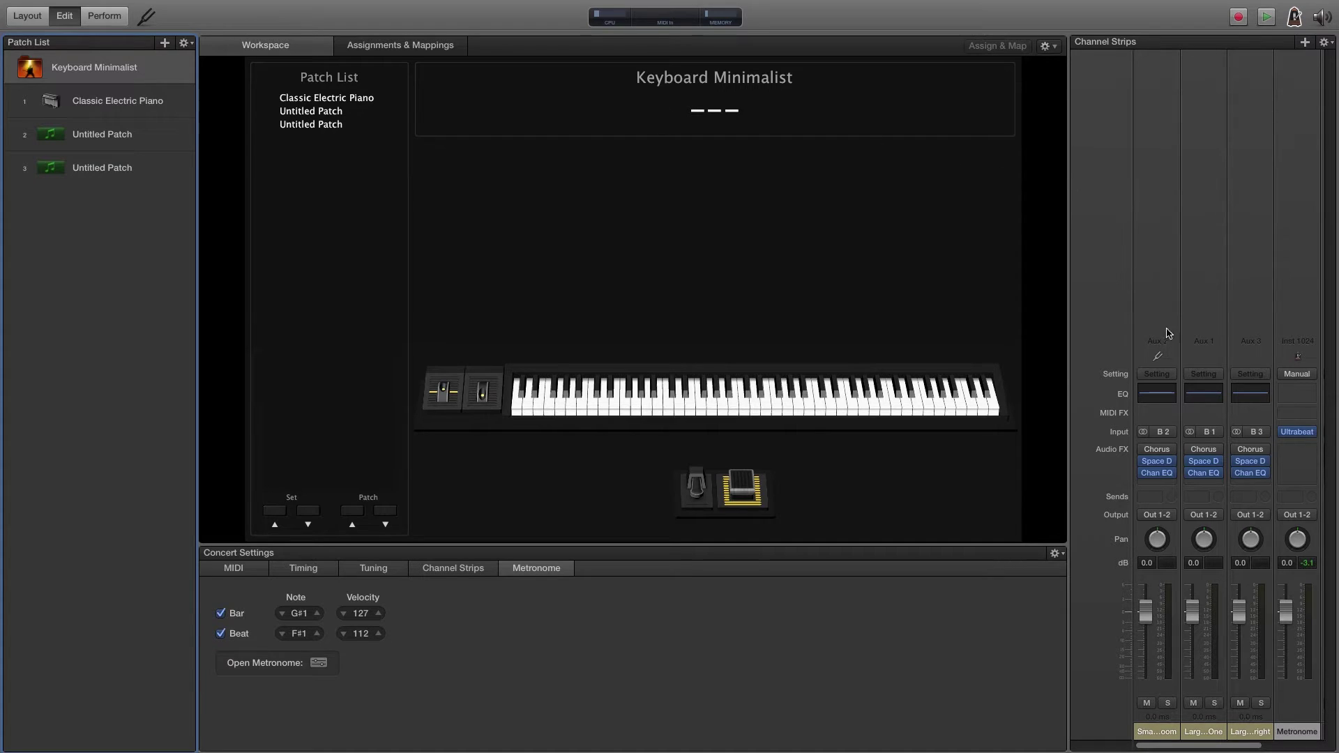
# Step: Play and stop the metronome, switch to Classic Electric Piano, play again and raise system volume
pyautogui.click(1267, 16)
pyautogui.click(1269, 20)
pyautogui.click(131, 103)
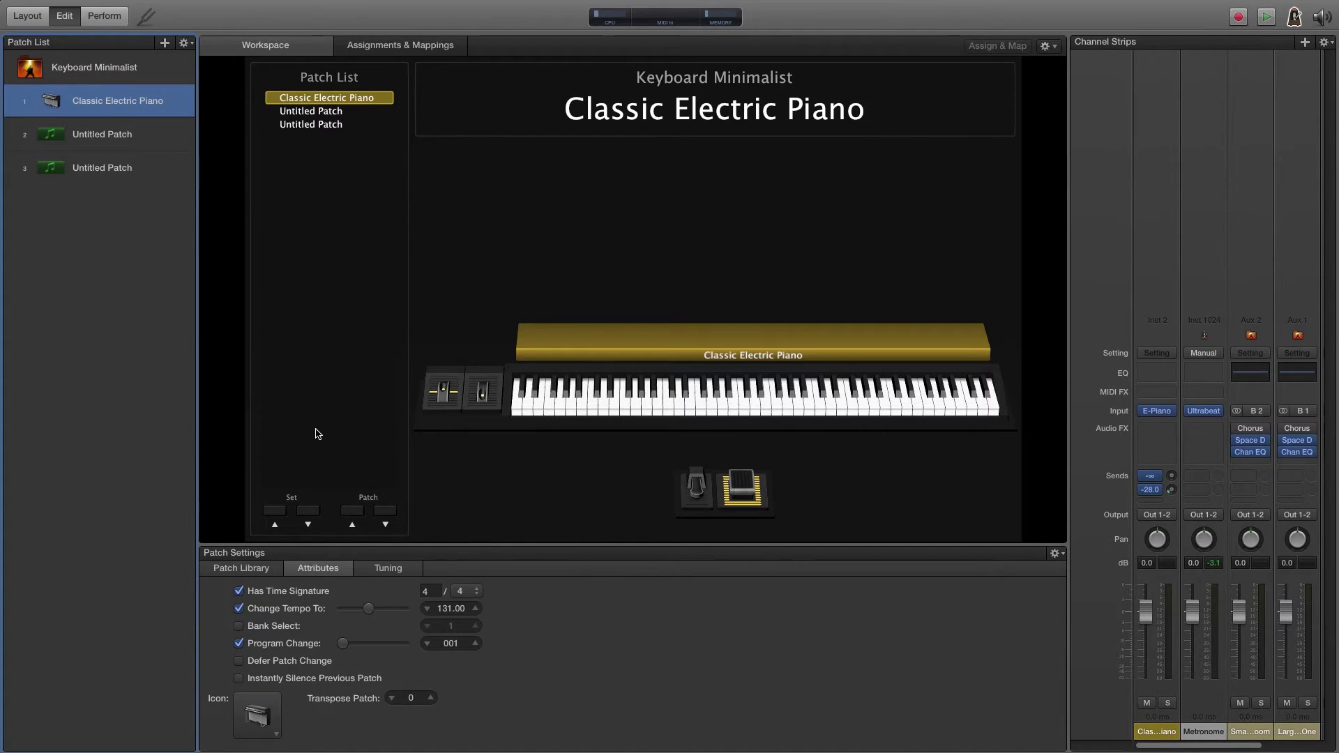
pyautogui.click(1267, 44)
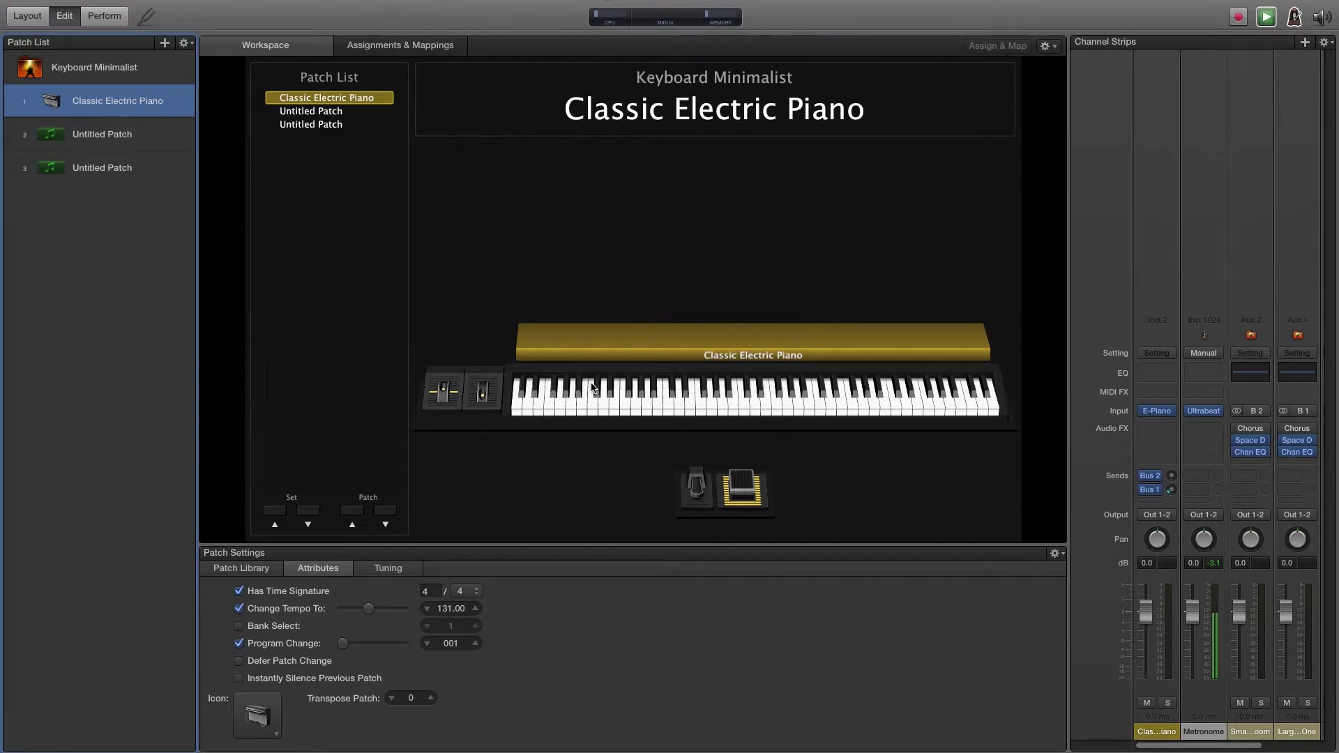
pyautogui.press('XF86AudioRaiseVolume')
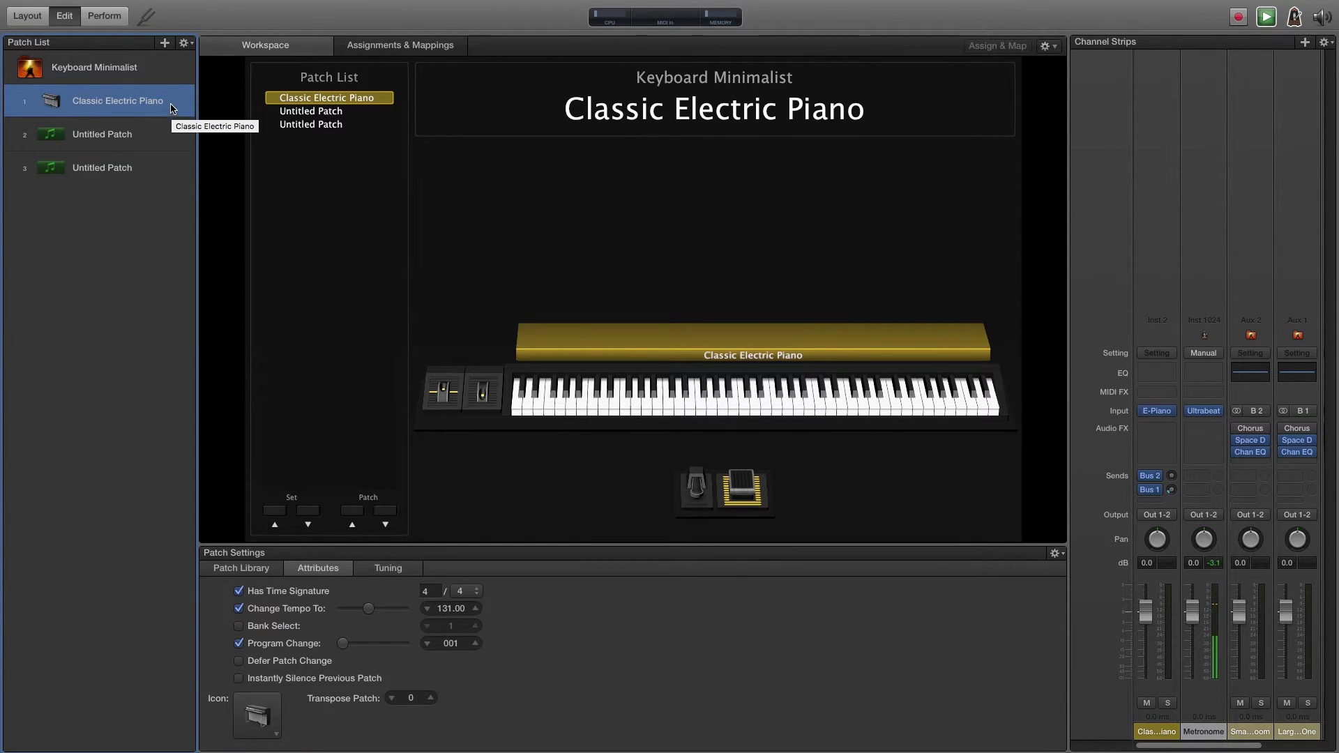
# Step: Load the second Untitled Patch (4/4, 112 BPM), via patch 3 and back
pyautogui.click(147, 129)
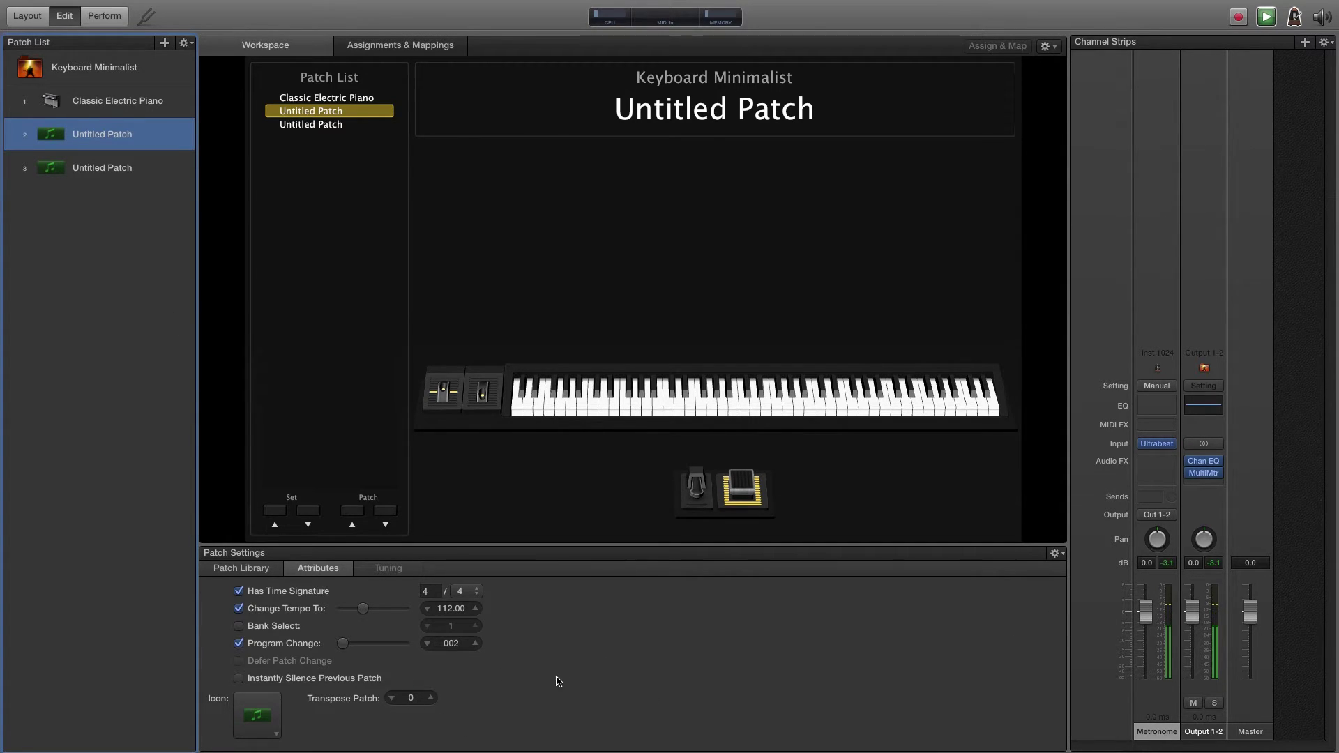
pyautogui.click(100, 172)
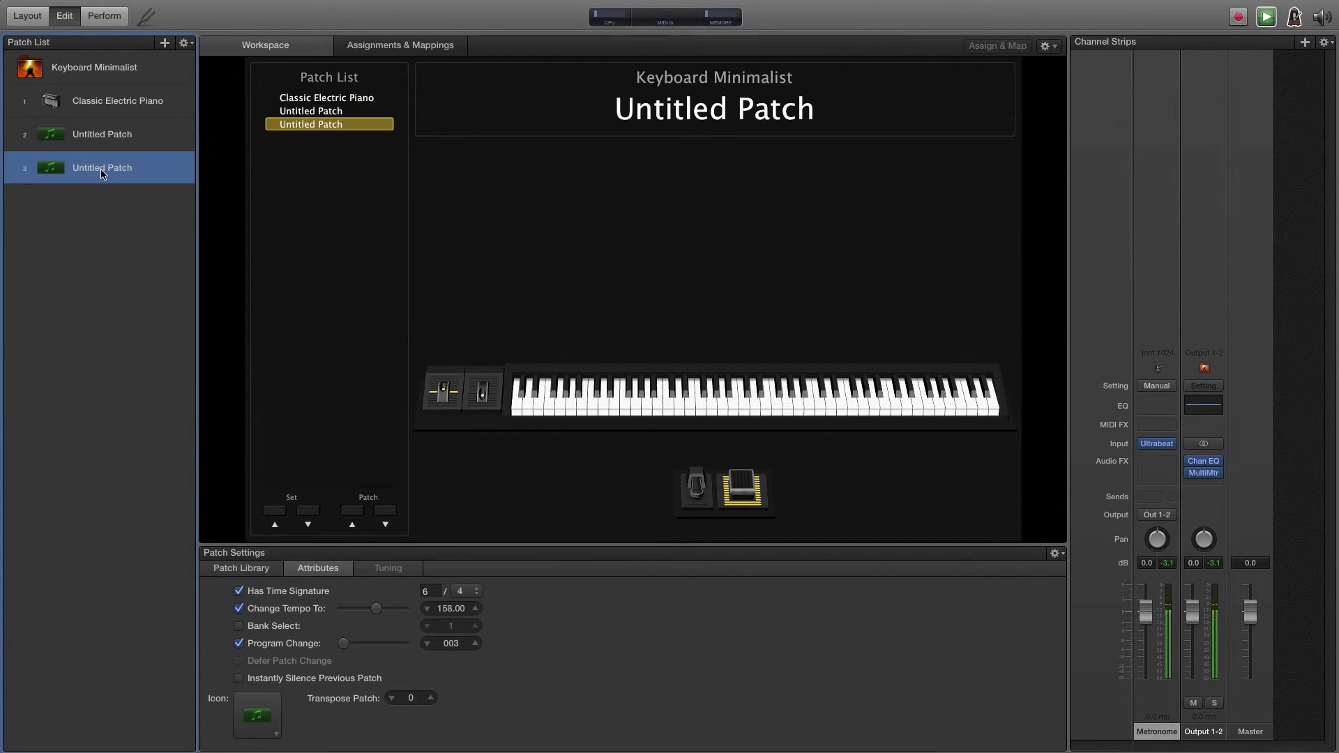
pyautogui.press('Up')
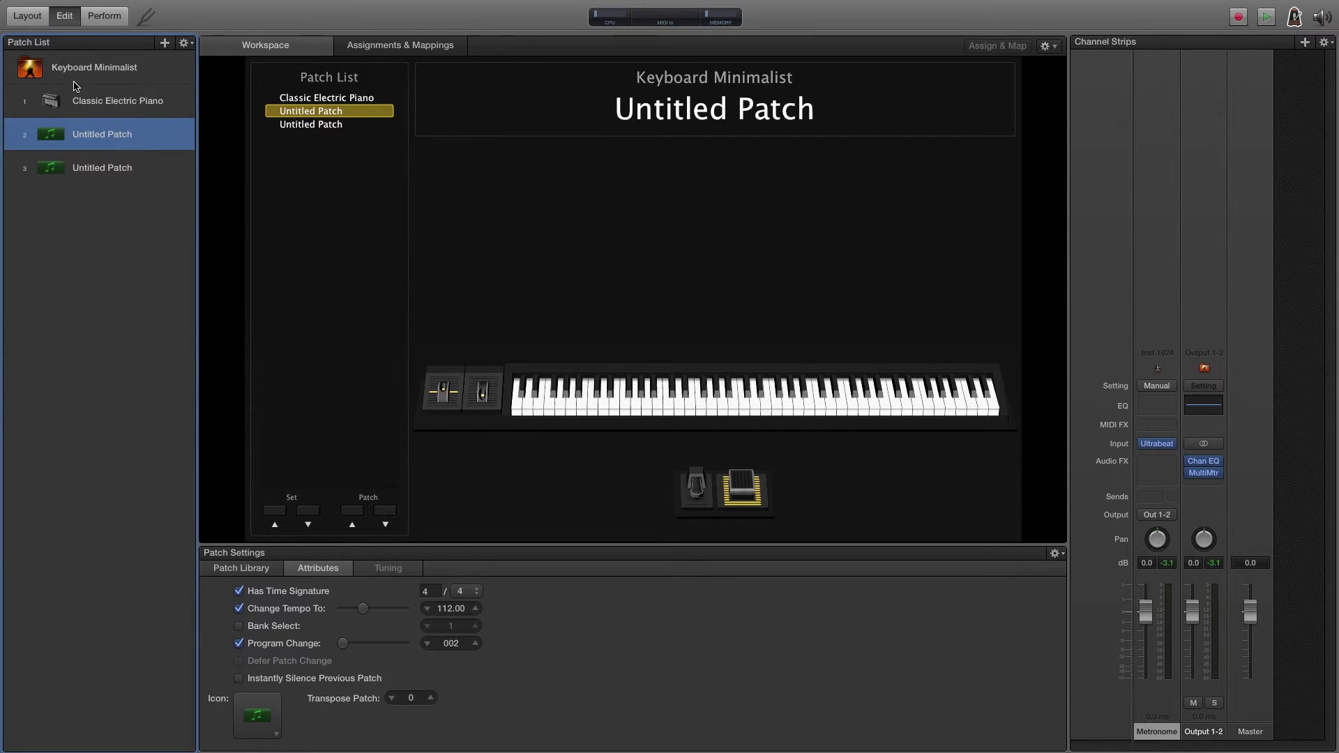
# Step: Select Classic Electric Piano and toggle between the Patch Library and Attributes views
pyautogui.click(130, 109)
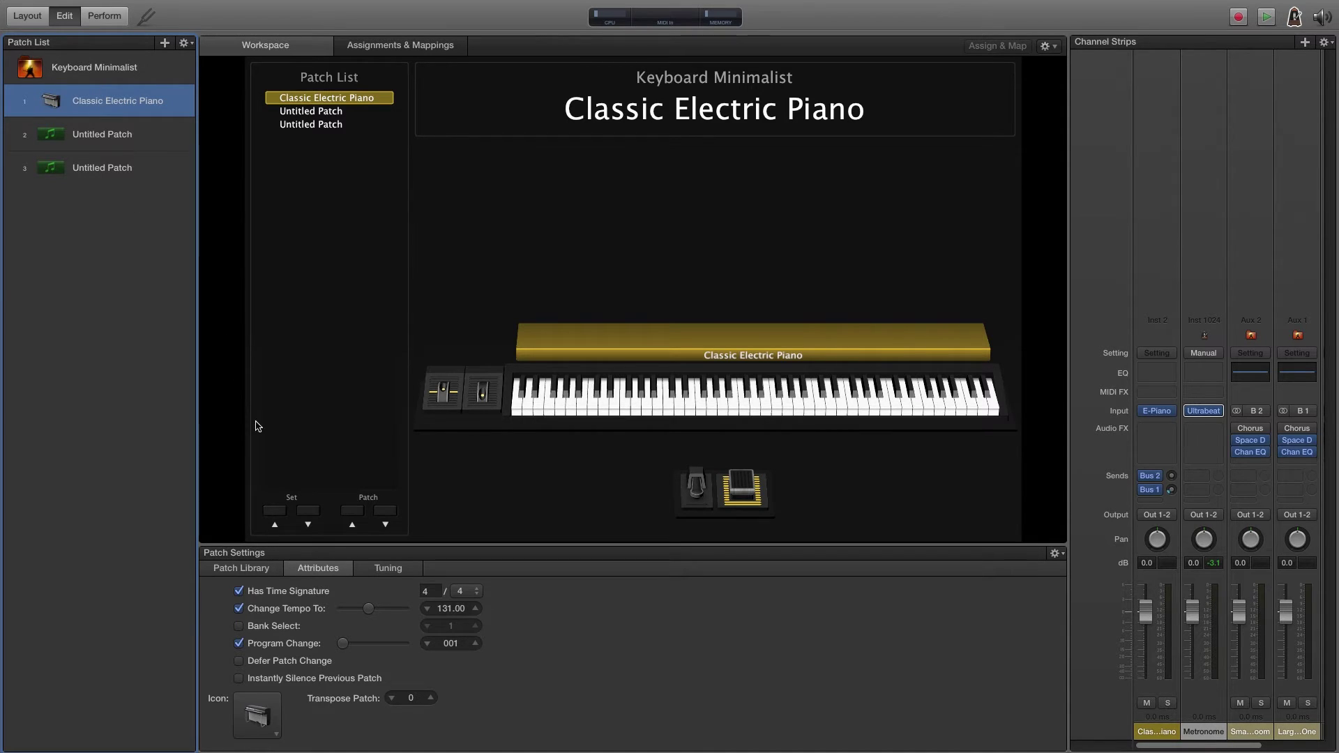
pyautogui.click(271, 571)
pyautogui.click(317, 571)
# Step: Start playback, switch to the third Untitled Patch (6/4, 158 BPM), then stop
pyautogui.click(1266, 17)
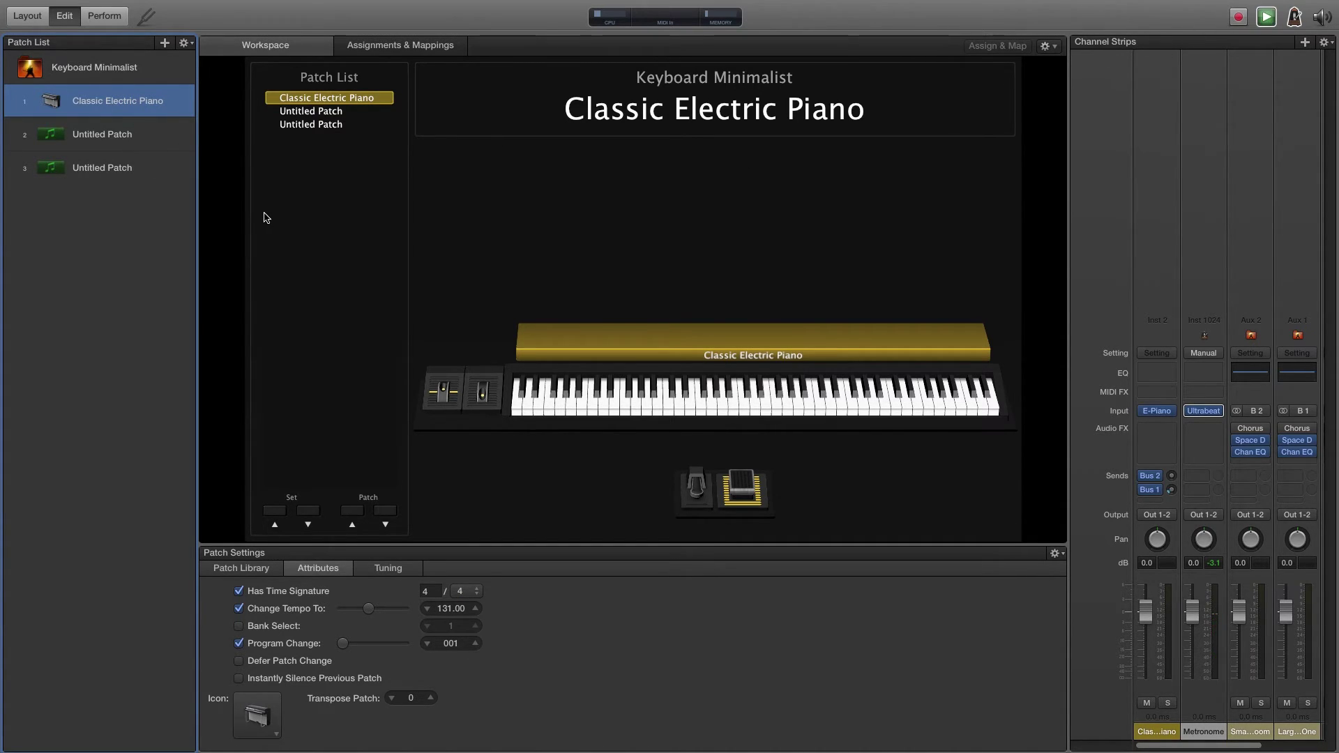
pyautogui.click(128, 177)
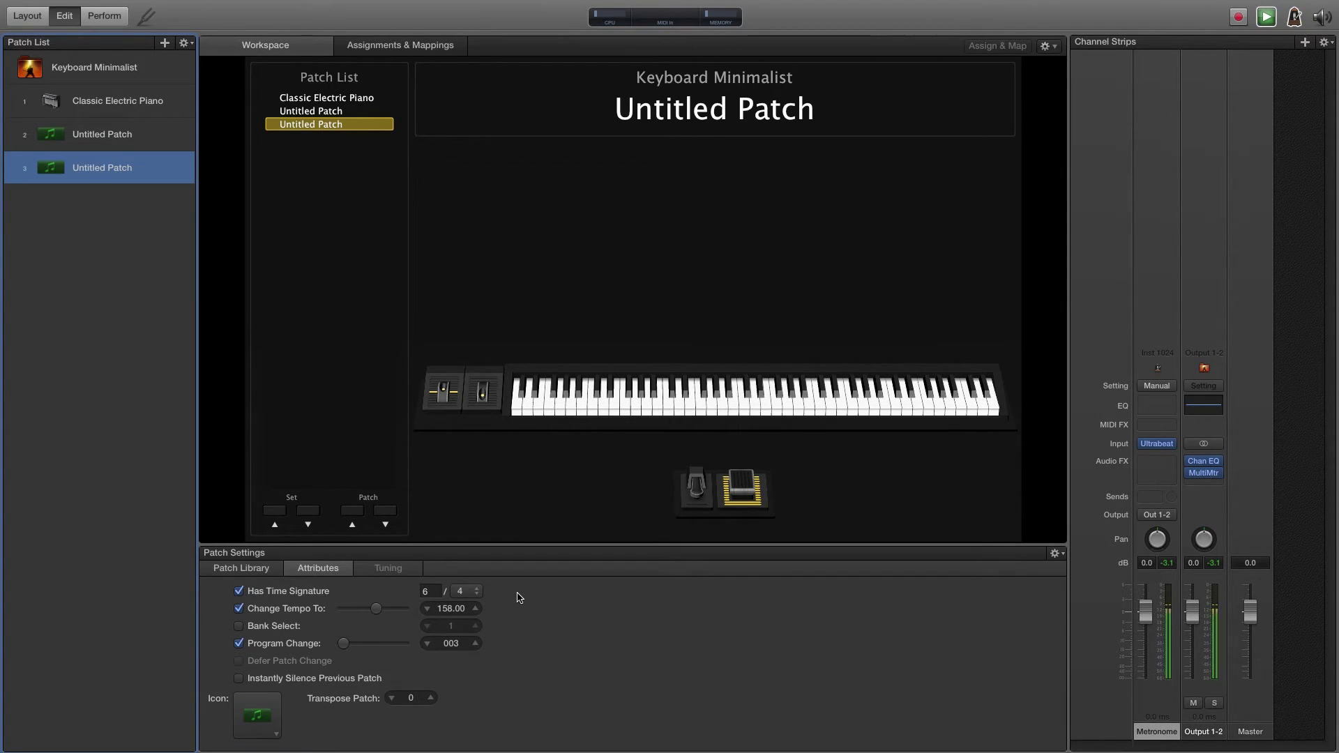
pyautogui.click(1267, 17)
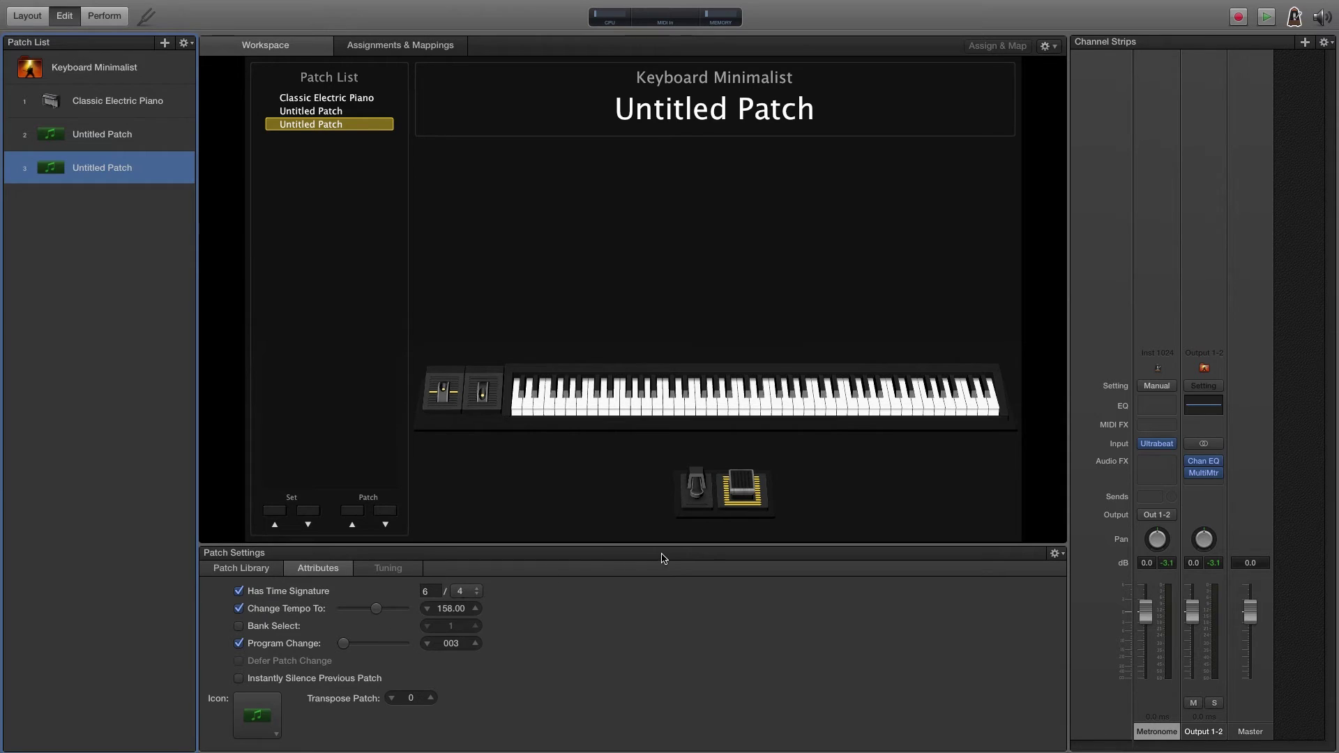
pyautogui.moveTo(772, 750)
# Step: Switch to Classic Electric Piano, opening and dismissing output routing menus without changes
pyautogui.click(1173, 516)
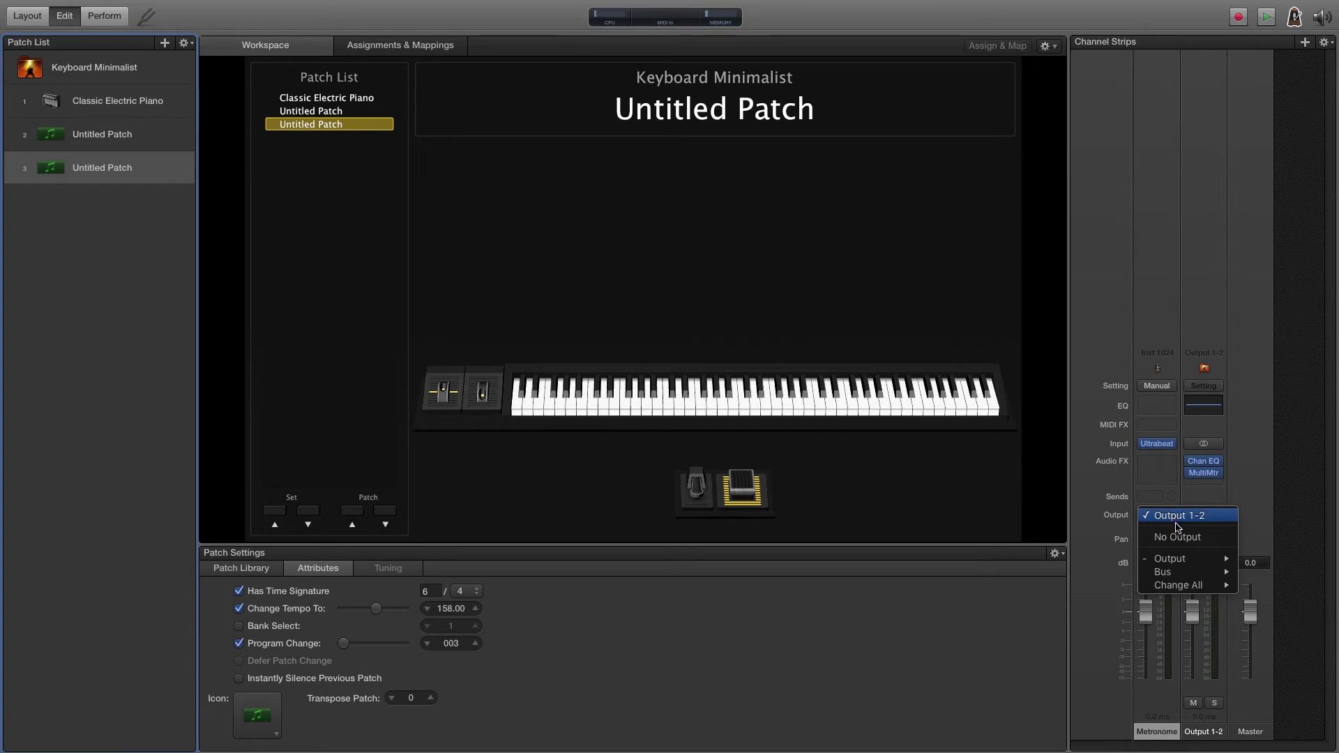
pyautogui.click(1171, 157)
pyautogui.click(94, 105)
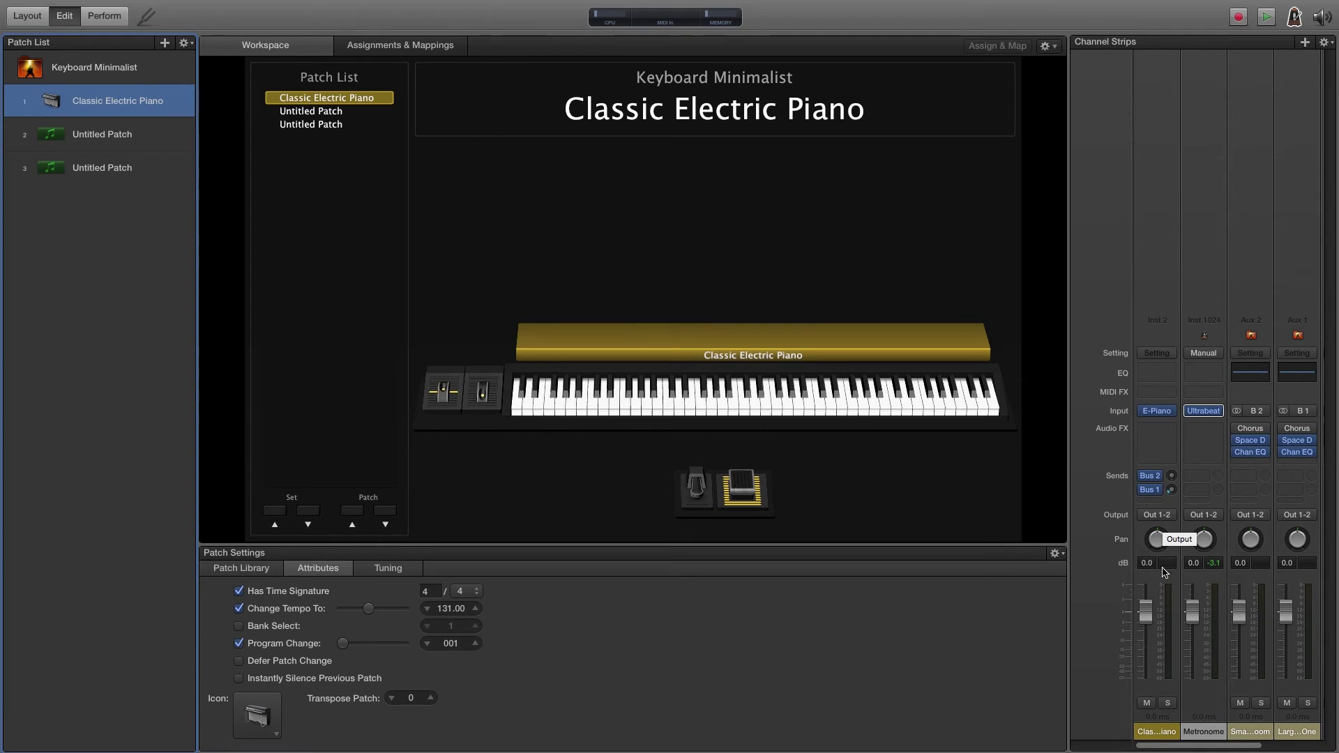
pyautogui.click(1173, 517)
pyautogui.click(1173, 517)
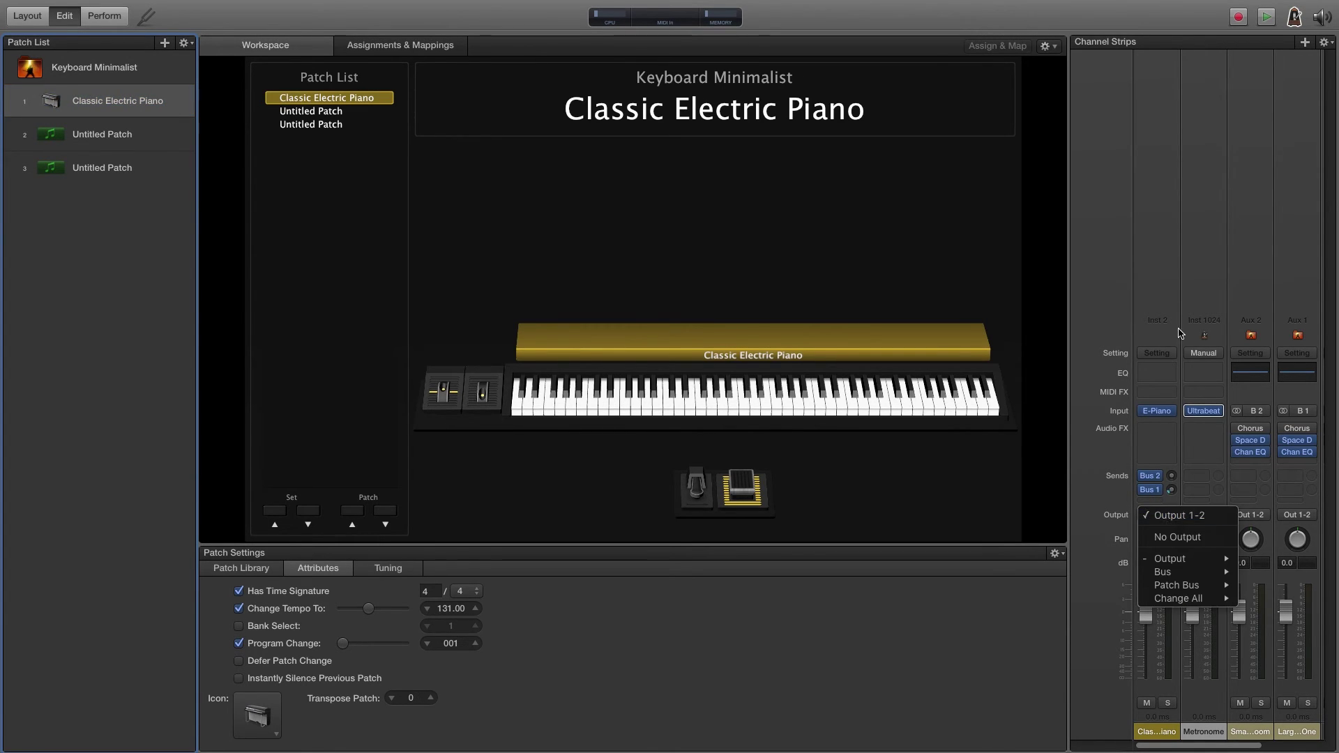
pyautogui.click(1179, 515)
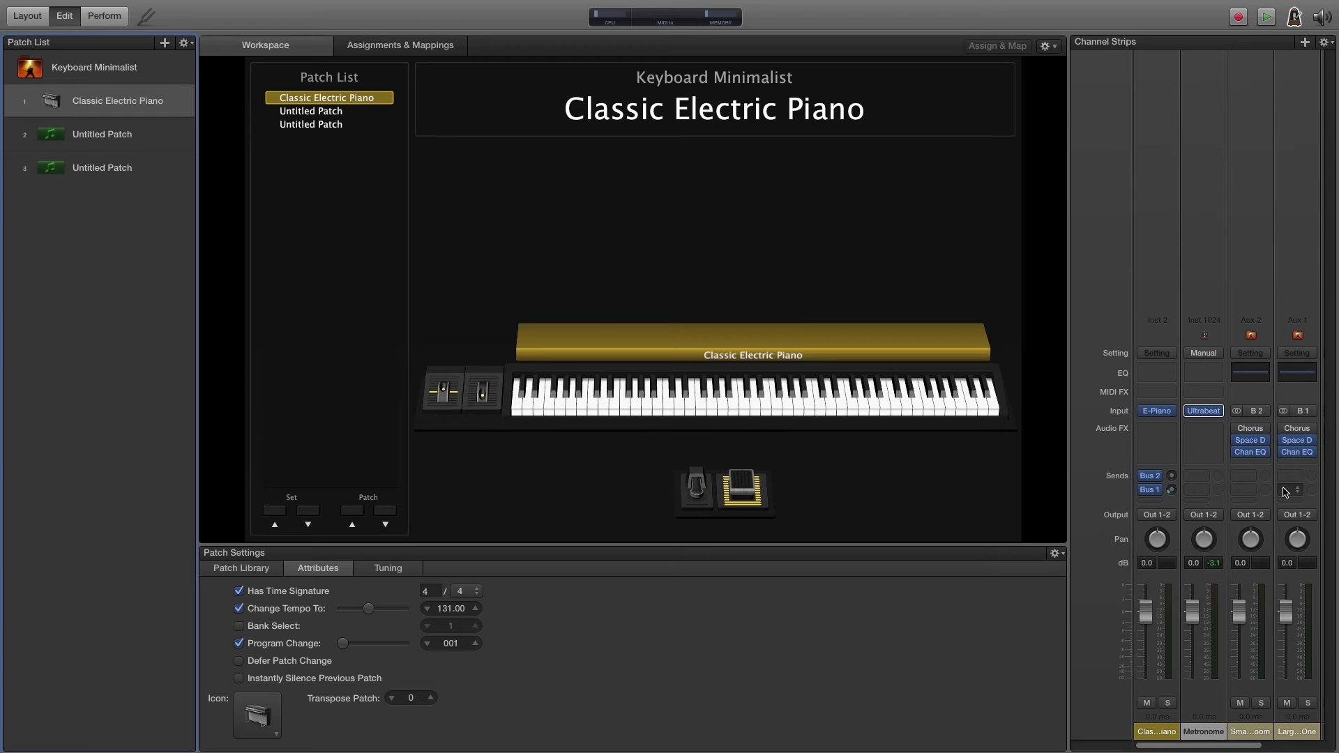
# Step: Route the Metronome strip to Output 3-4 and pan it fully left to -64
pyautogui.click(1219, 518)
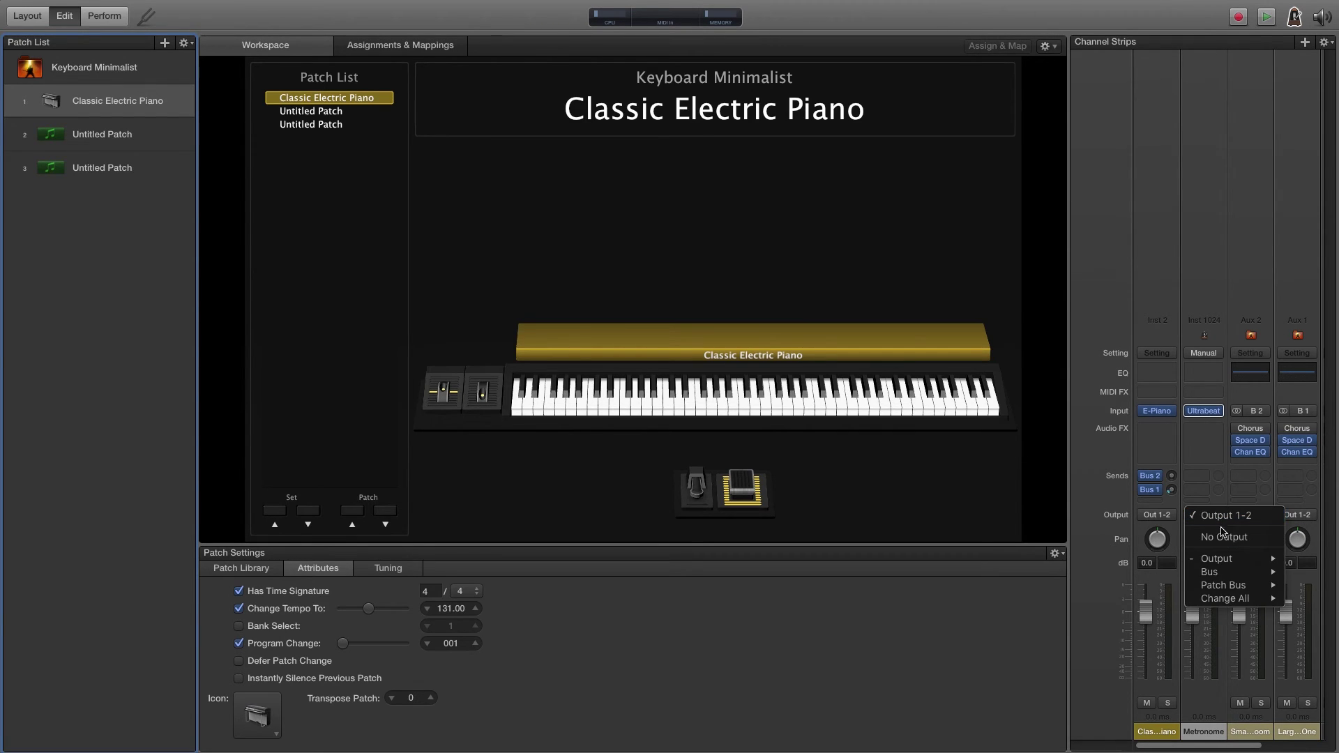
pyautogui.moveTo(1201, 565)
pyautogui.click(1140, 572)
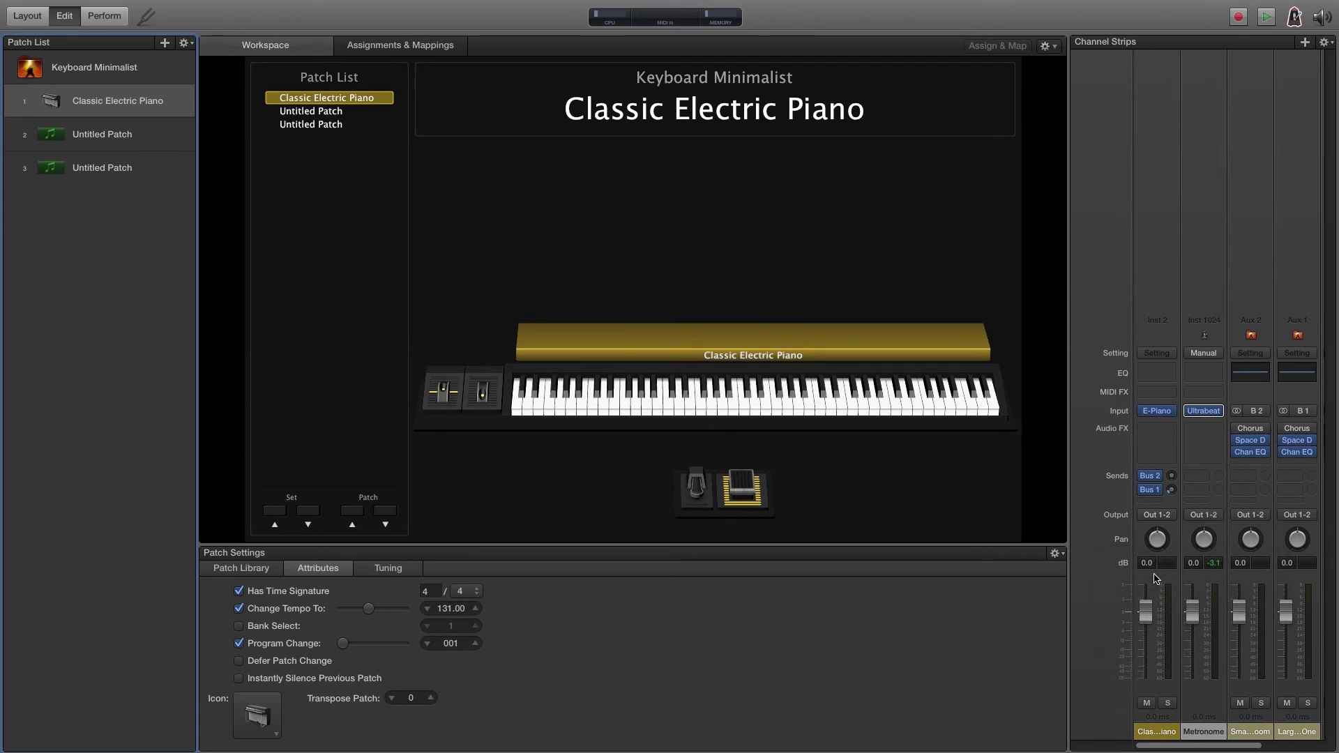
pyautogui.moveTo(1208, 540); pyautogui.dragTo(1189, 692)
pyautogui.click(1207, 542)
# Step: Reopen the metronome's output choices and dismiss them unchanged
pyautogui.click(1217, 517)
pyautogui.moveTo(1210, 572)
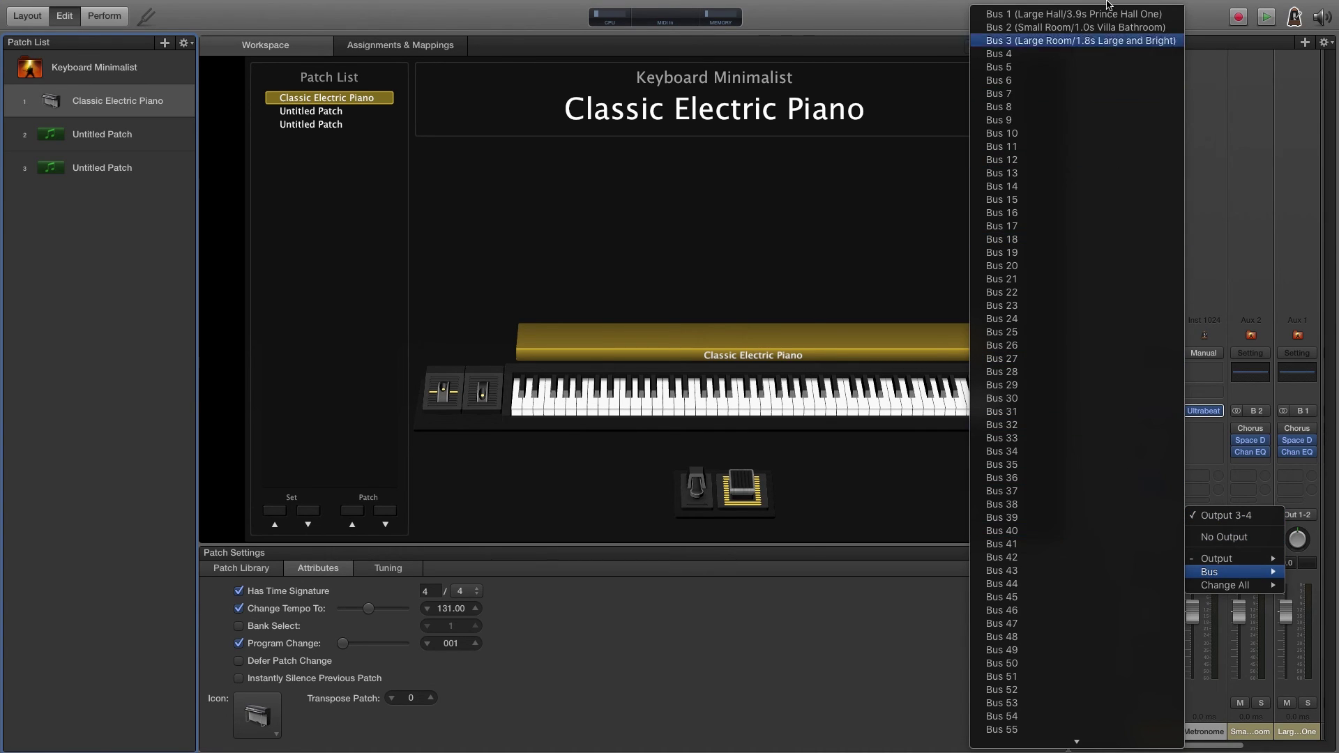
pyautogui.press('Escape')
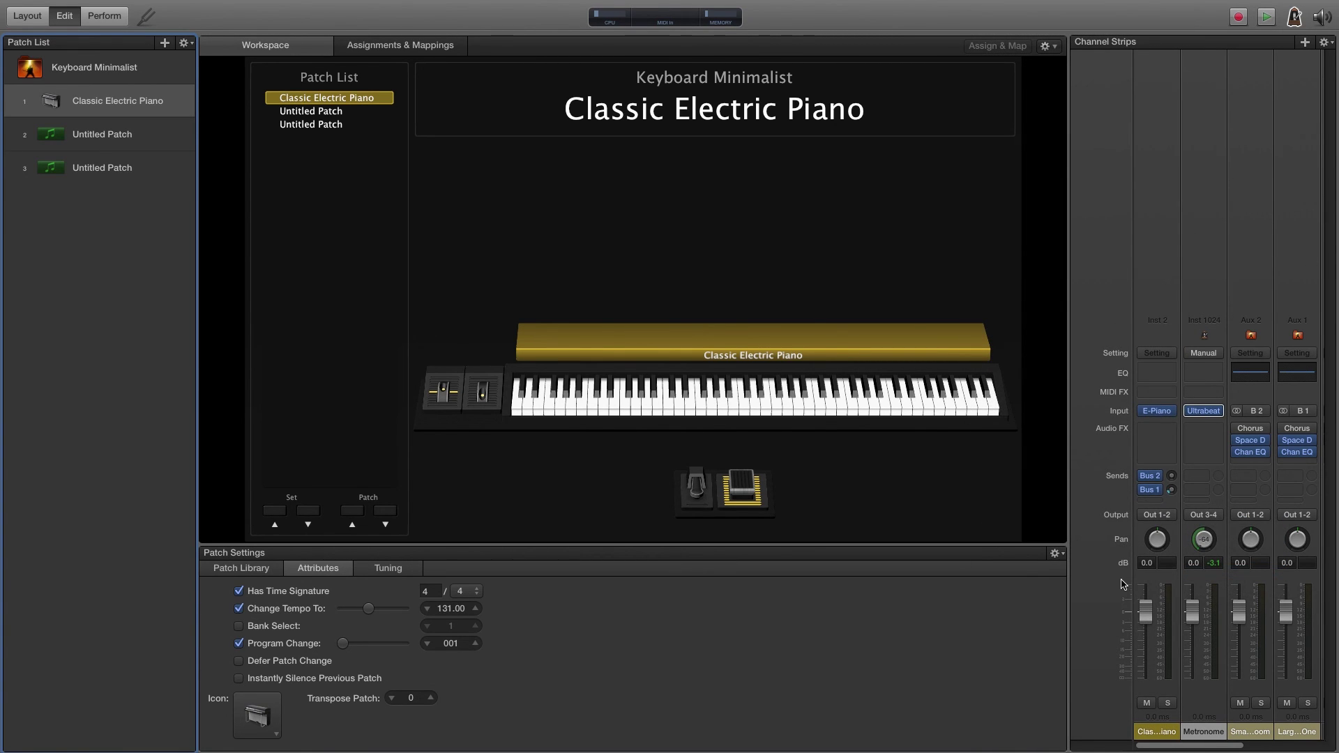